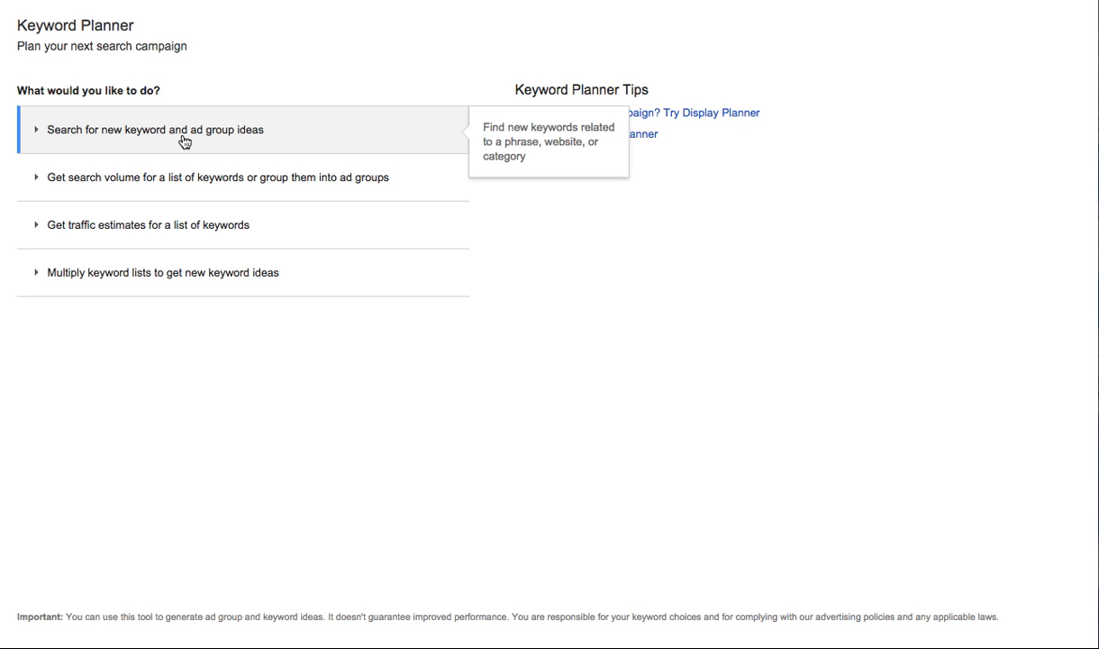
- Start a search for new keyword and ad group ideas, pasting the copied dog keyword list (Dog supplies, Dog toys through Dog grooming, Dog food) as product or service
left_click(241, 135)
left_click(133, 191)
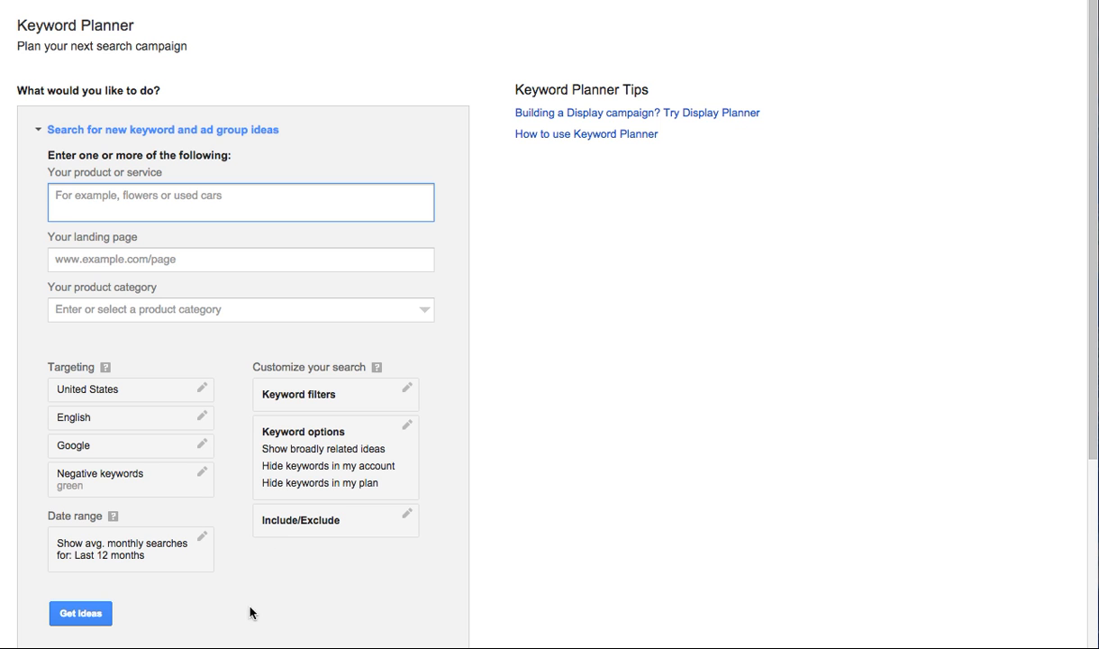
left_click(182, 203)
key("super+v")
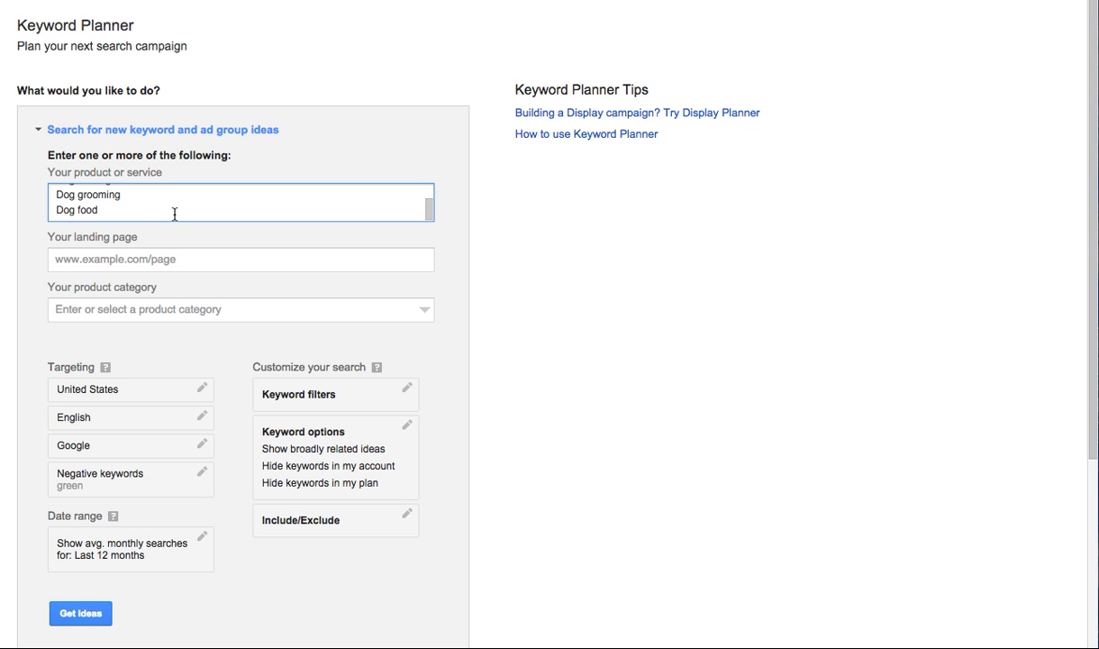
key("super+a")
left_click(112, 186)
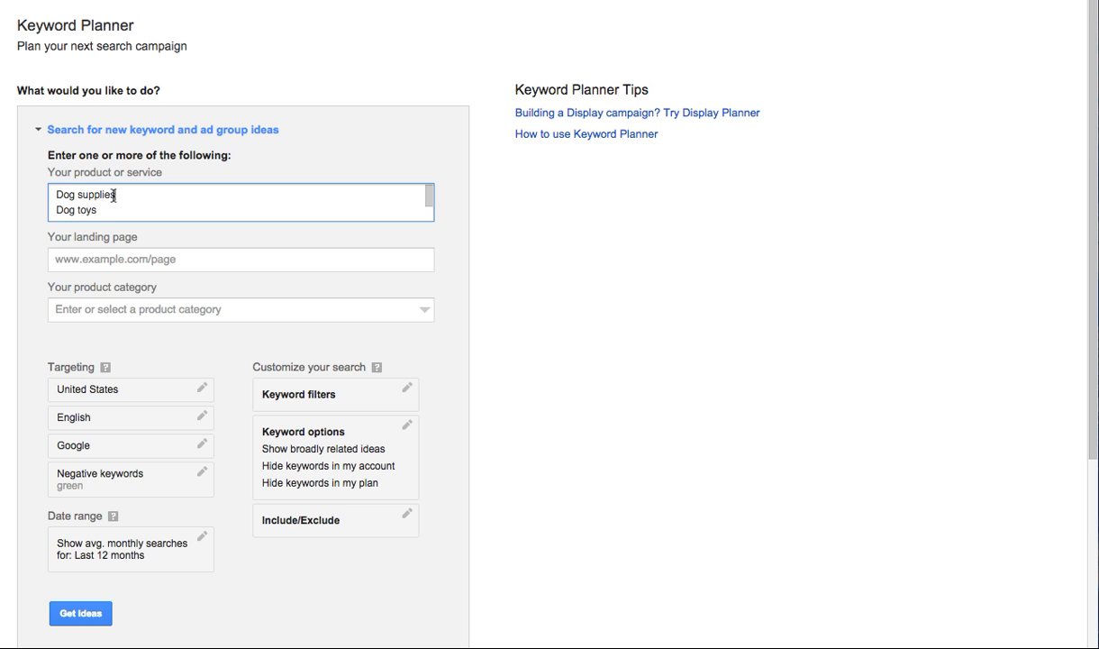
- Set the product category to Pet Food & Supplies, found within Hobbies & Leisure and Pets & Animals
left_click(56, 258)
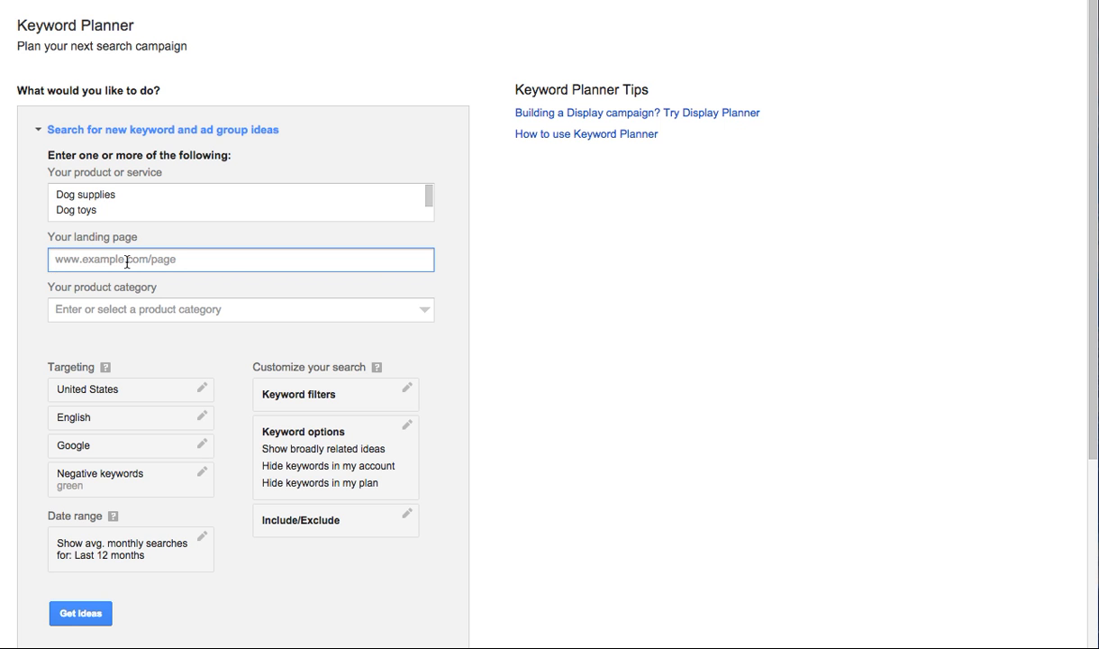
left_click(136, 308)
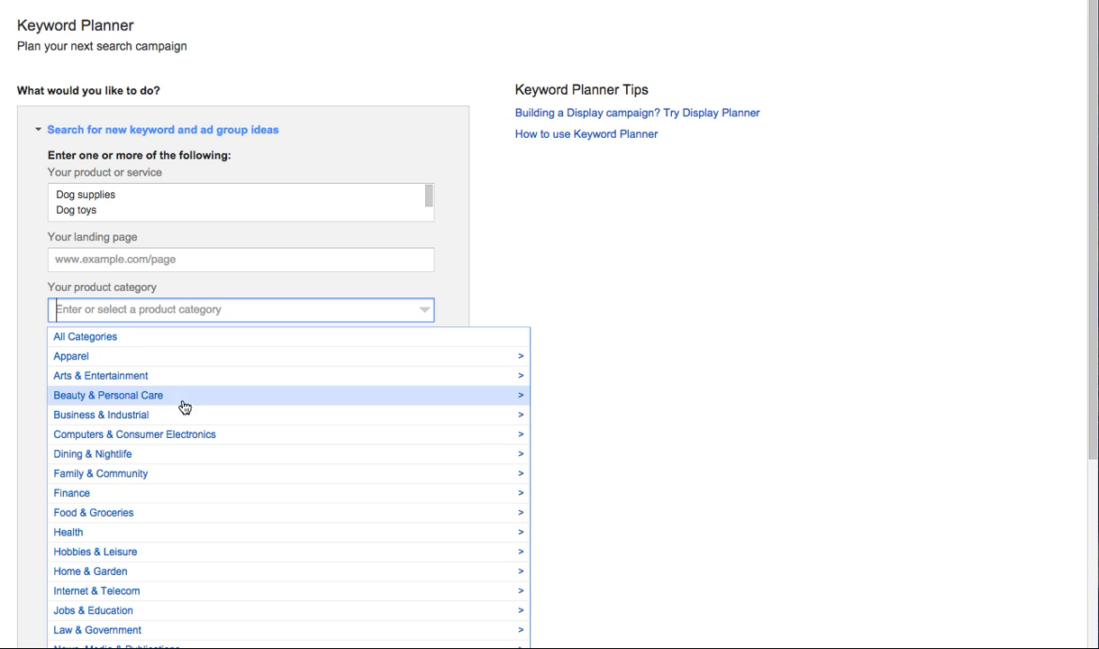
left_click(485, 557)
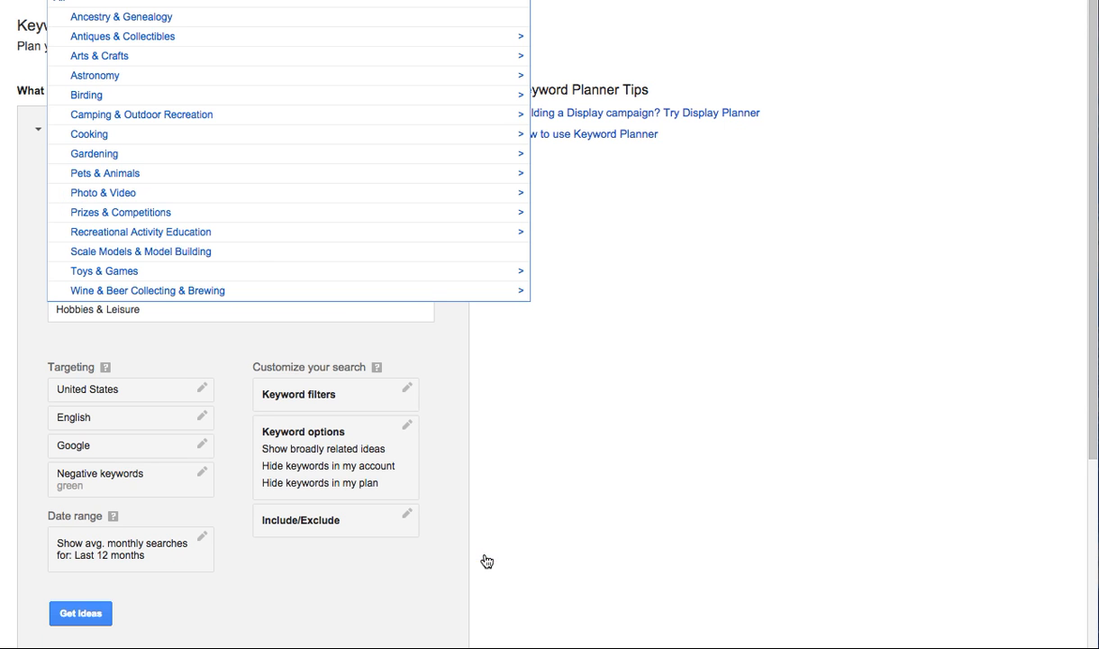
left_click(118, 178)
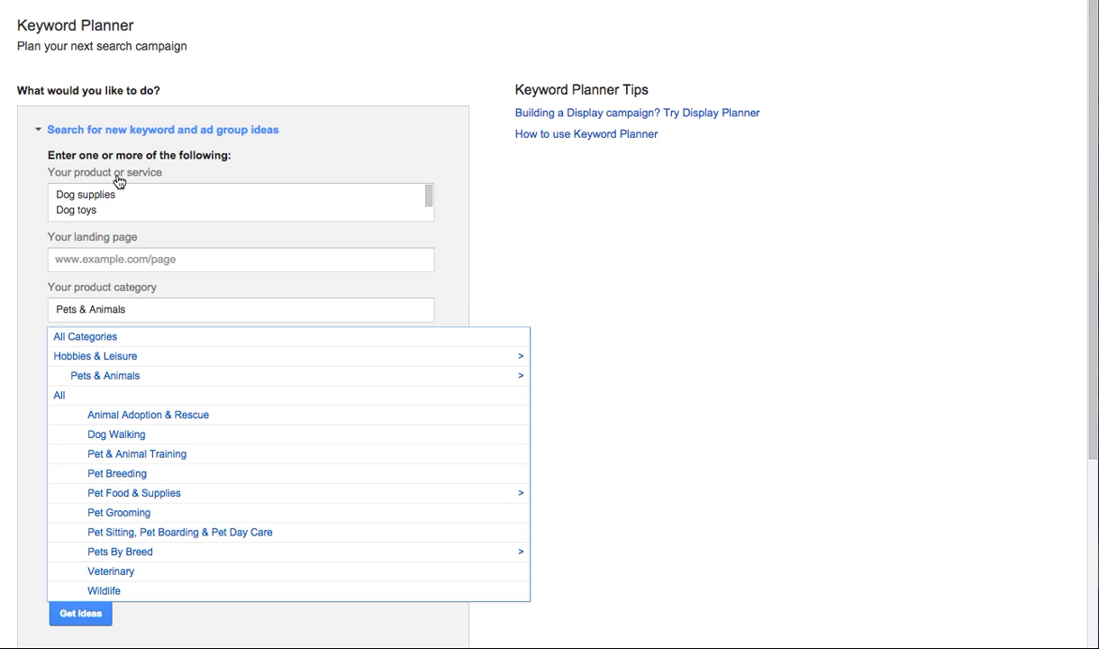
left_click(179, 495)
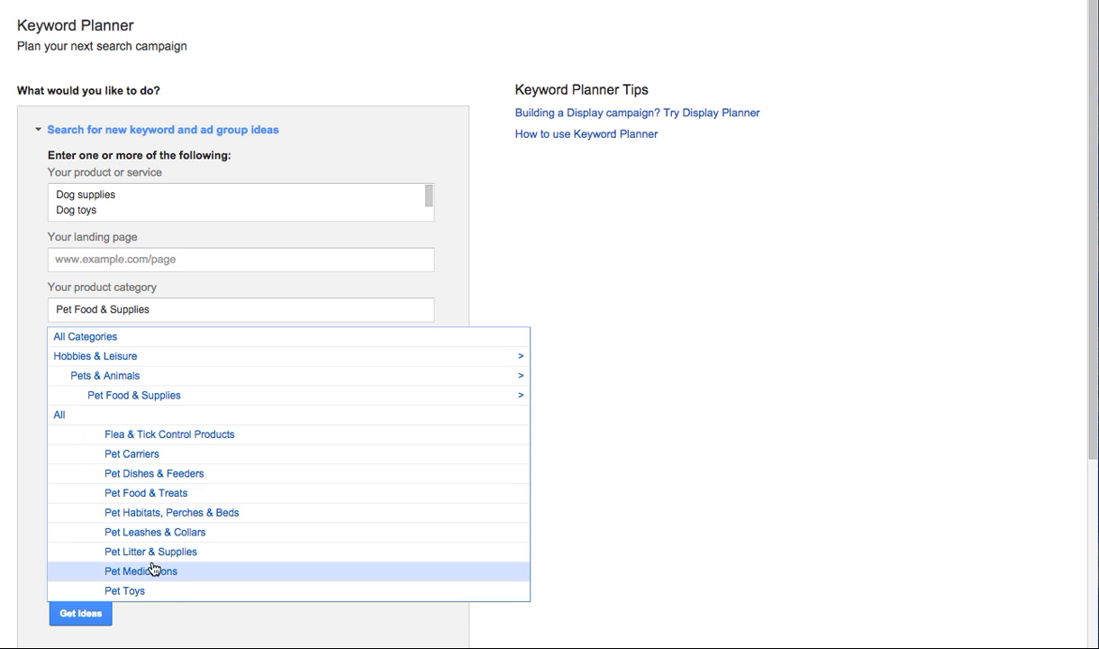
left_click(651, 541)
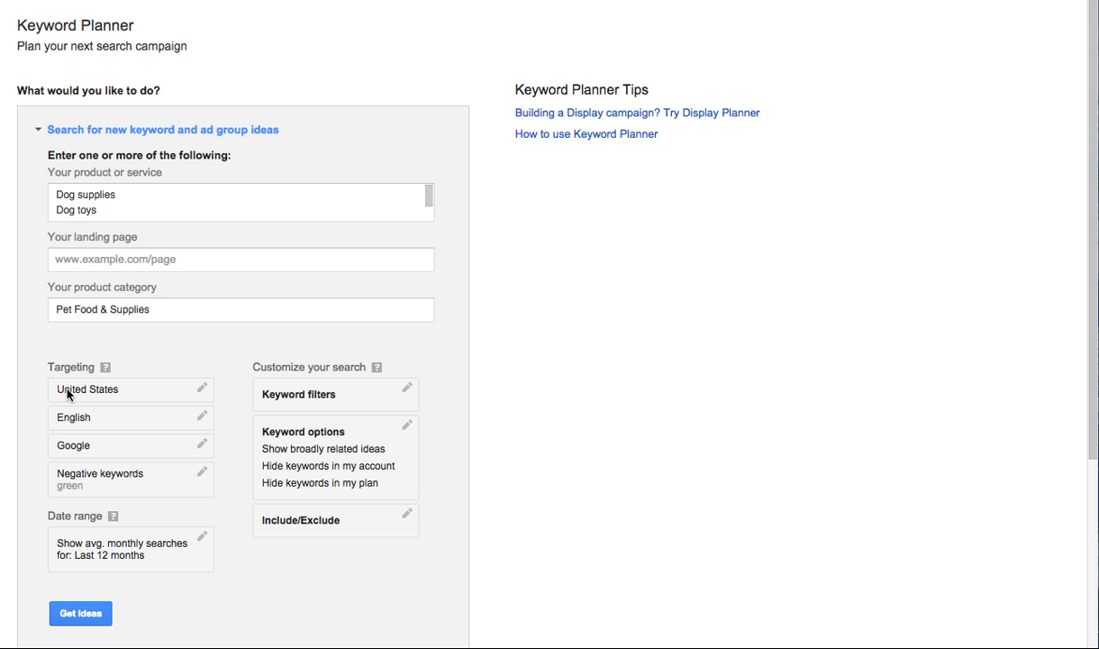
- Replace the United States location target with the state of Indiana
left_click(192, 391)
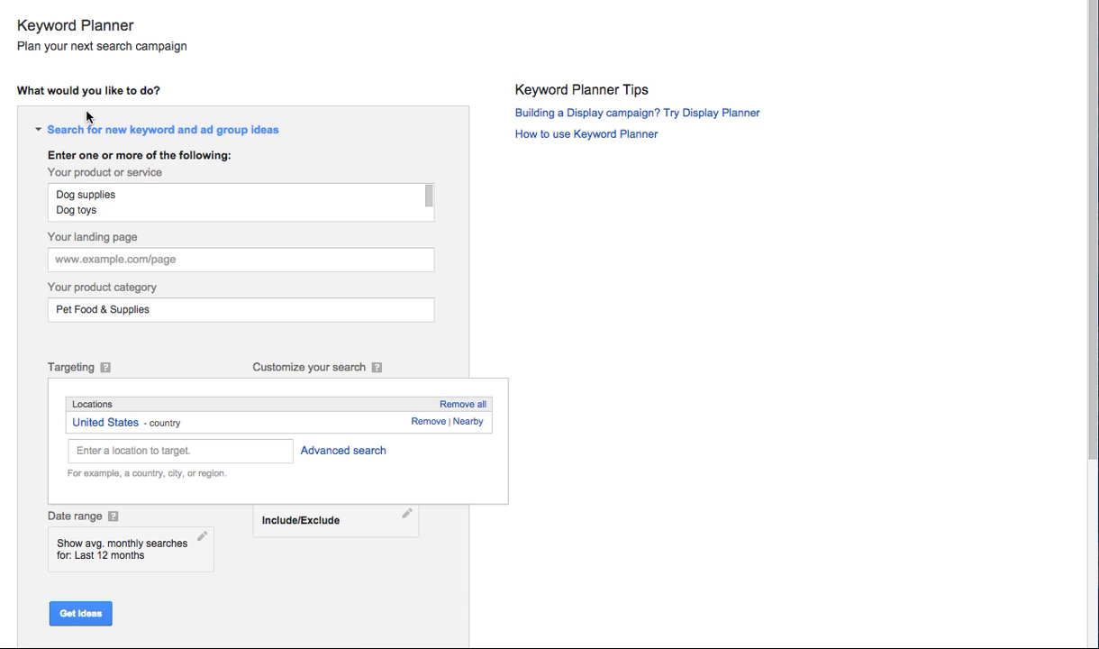
left_click(221, 450)
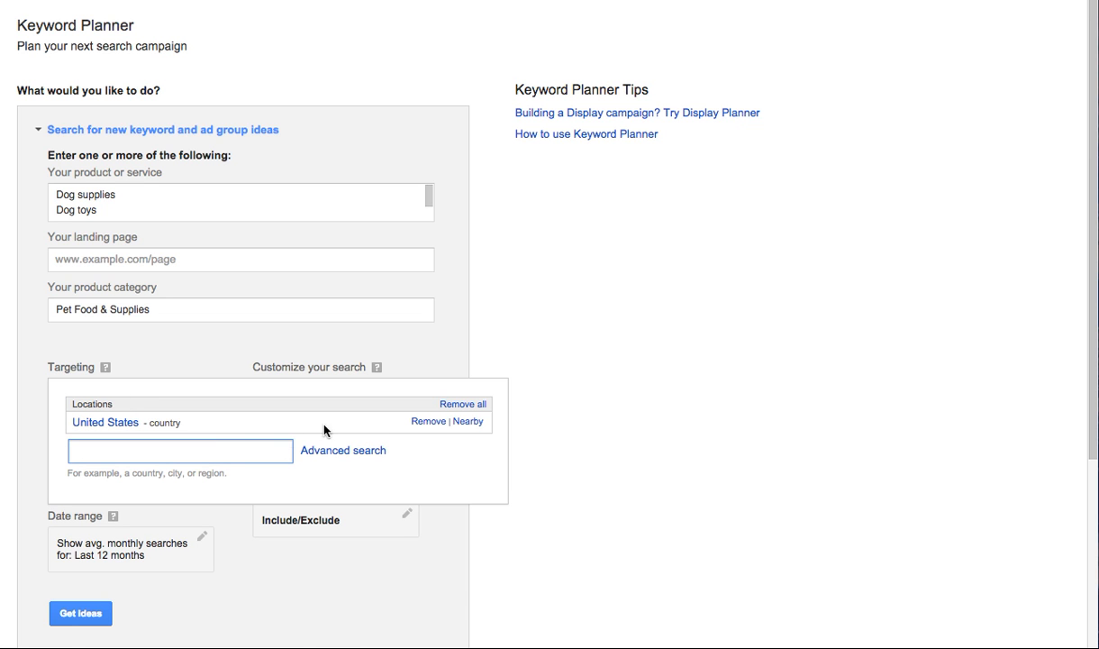
left_click(428, 423)
left_click(257, 445)
type("indiana")
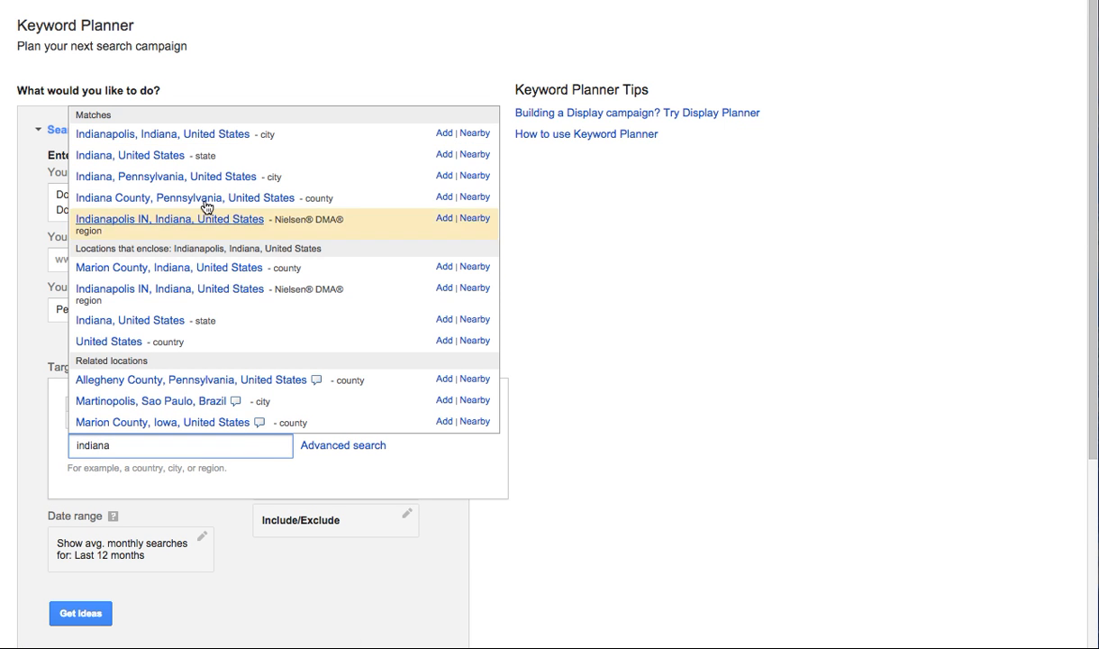
left_click(444, 155)
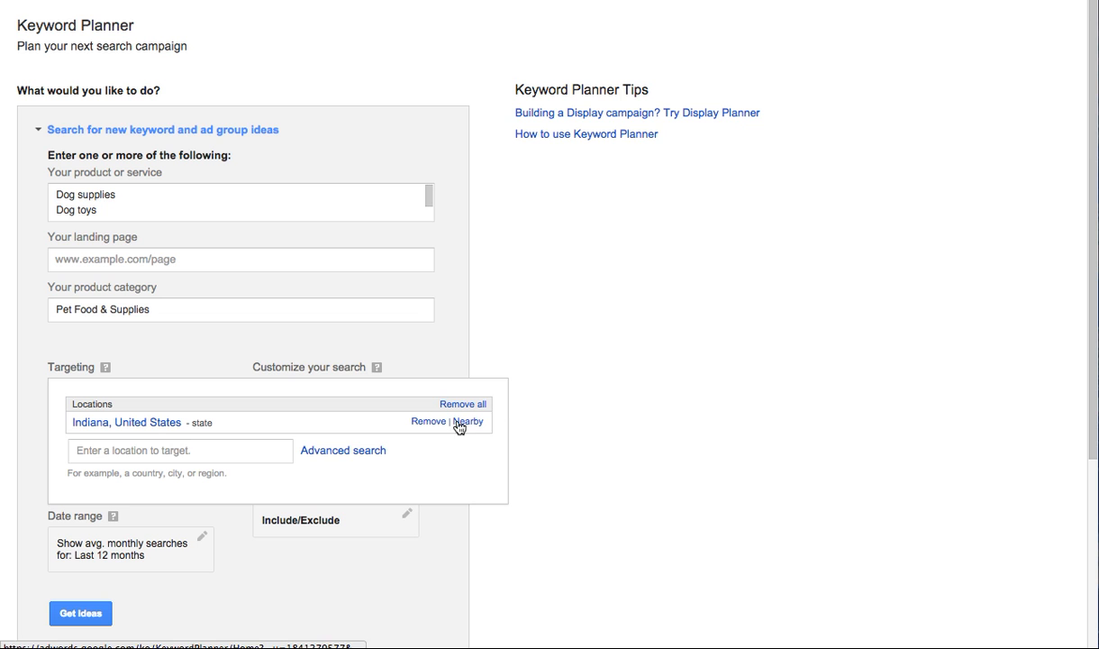
left_click(529, 411)
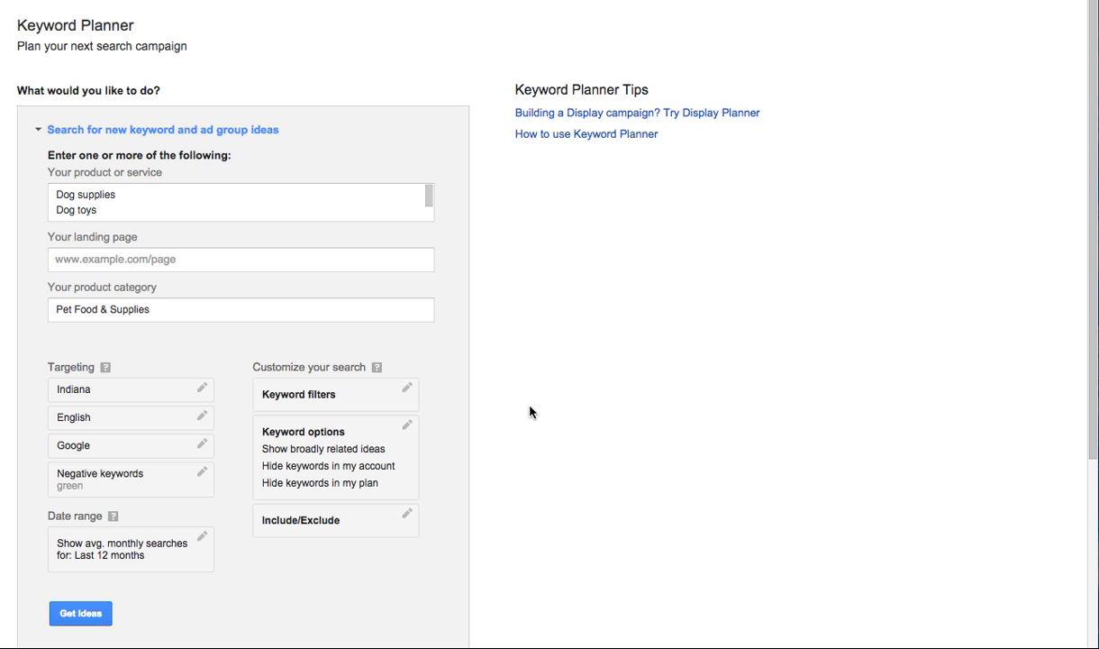
- Review the targeting language choices and the negative keywords entry
left_click(179, 425)
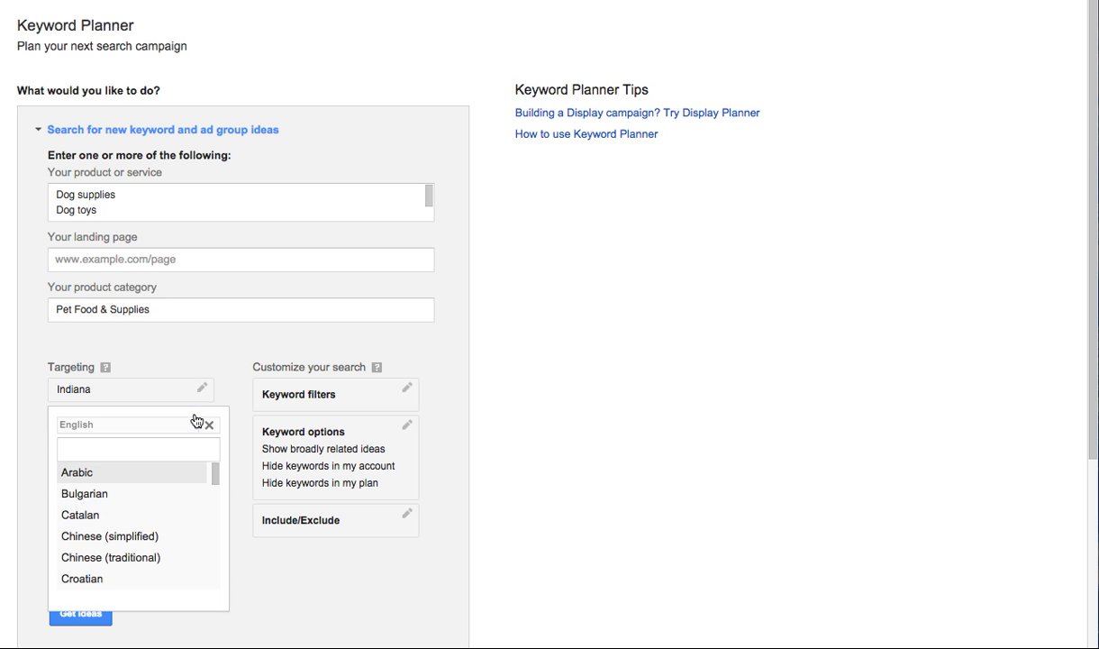
left_click(217, 425)
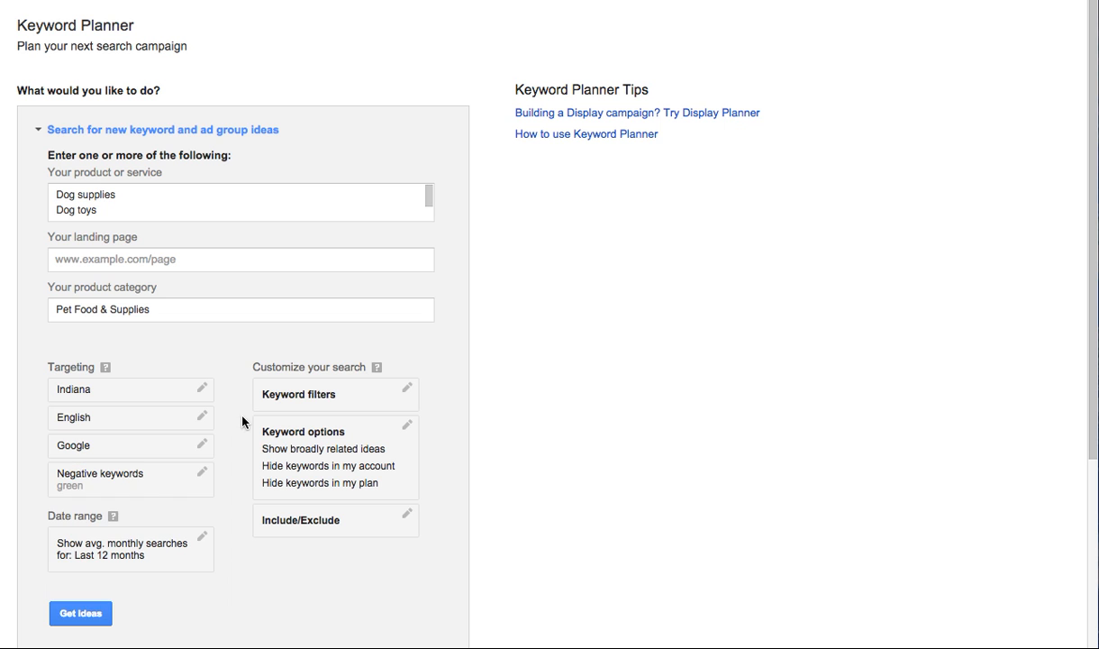
left_click(198, 477)
left_click(128, 511)
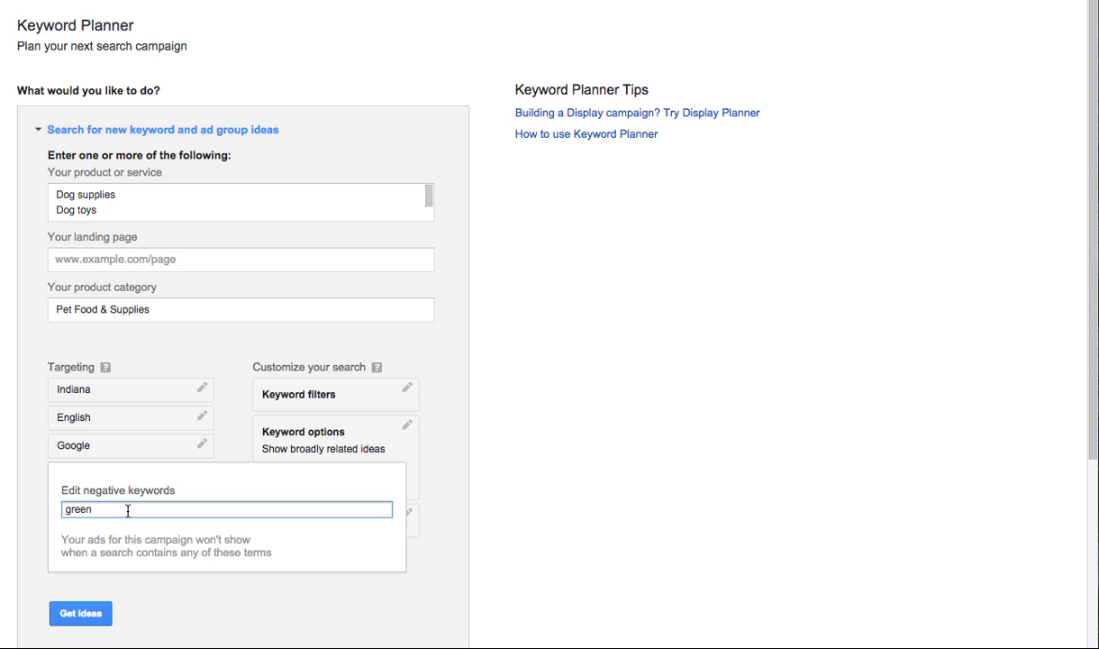
key("Tab")
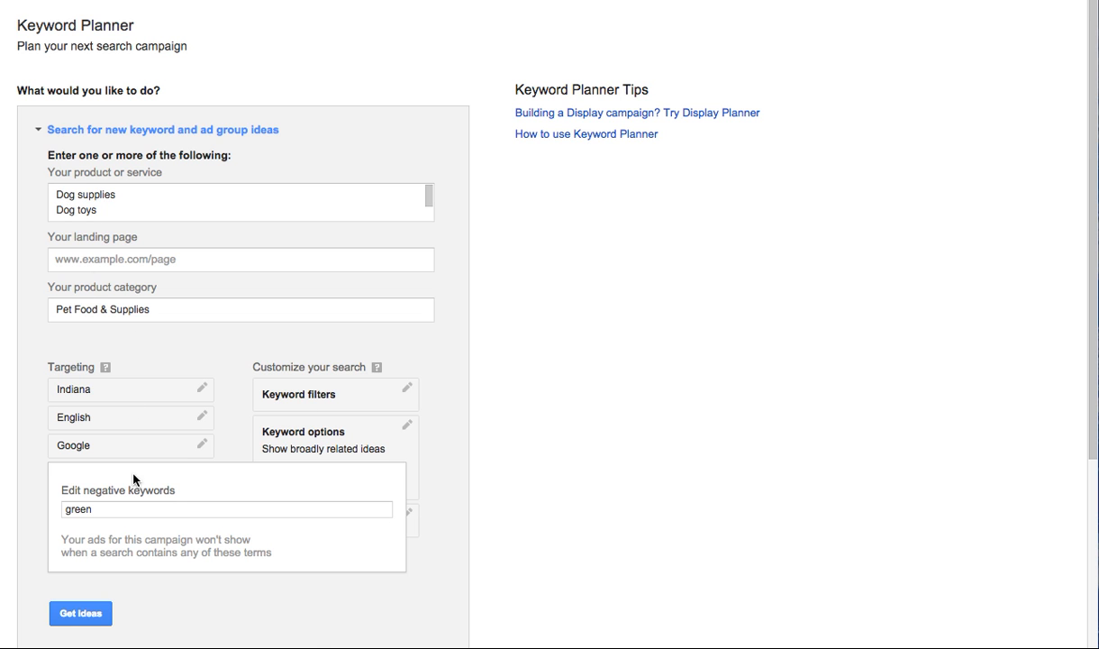
left_click(95, 510)
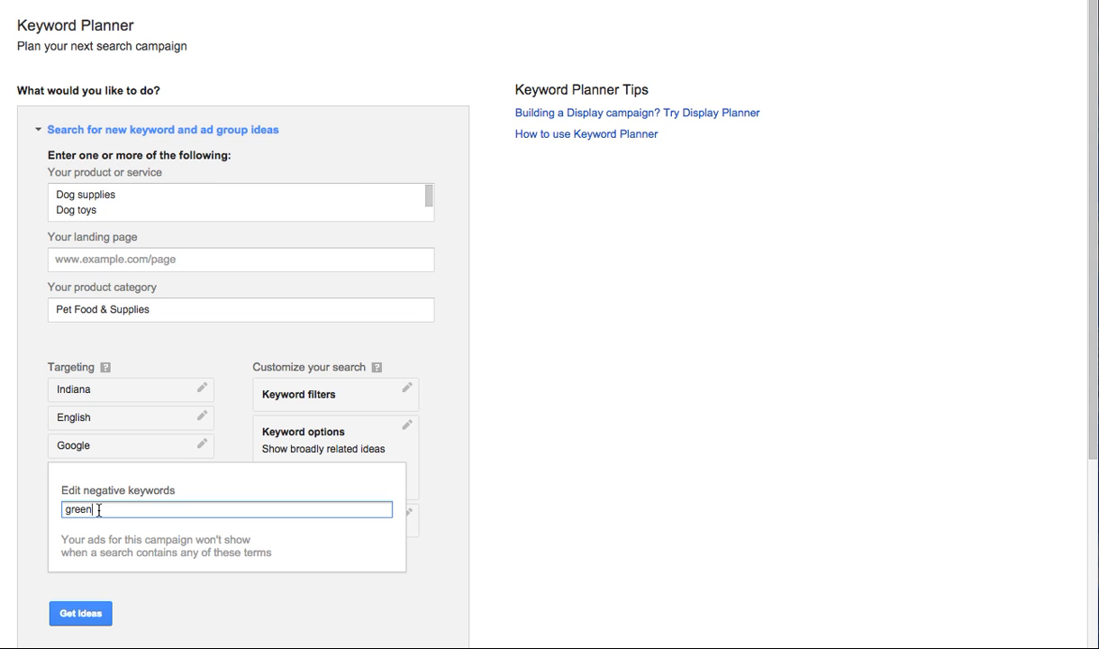
left_click_drag(66, 510, 98, 510)
left_click(101, 510)
left_click(270, 599)
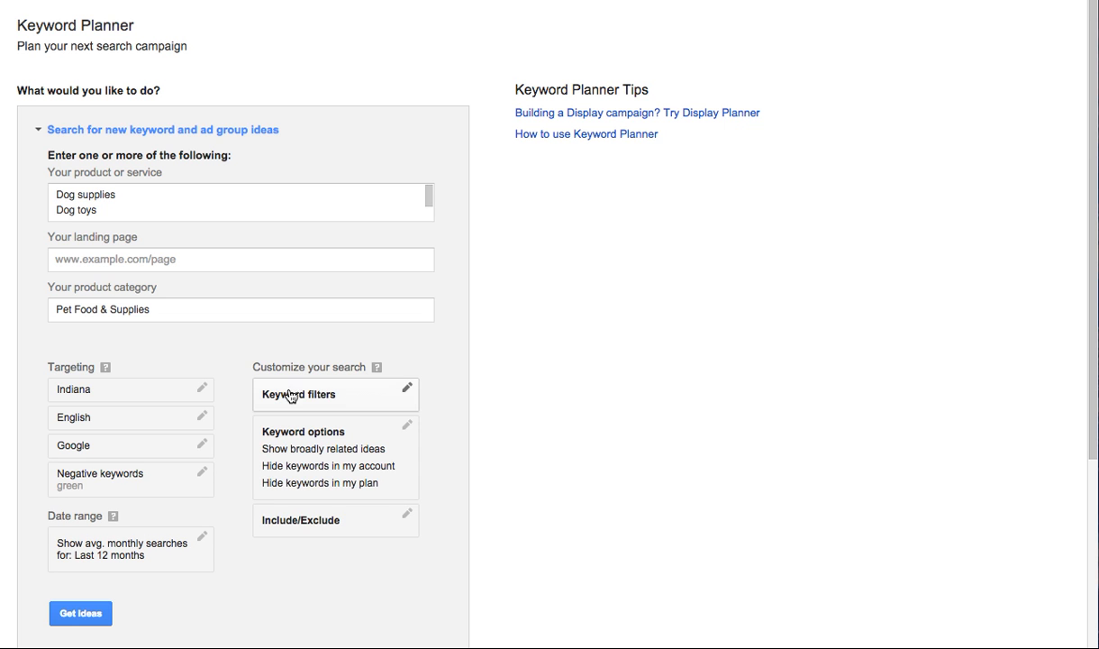
- Examine the keyword filters for average monthly searches, suggested bid, ad impression share and competition
left_click(388, 395)
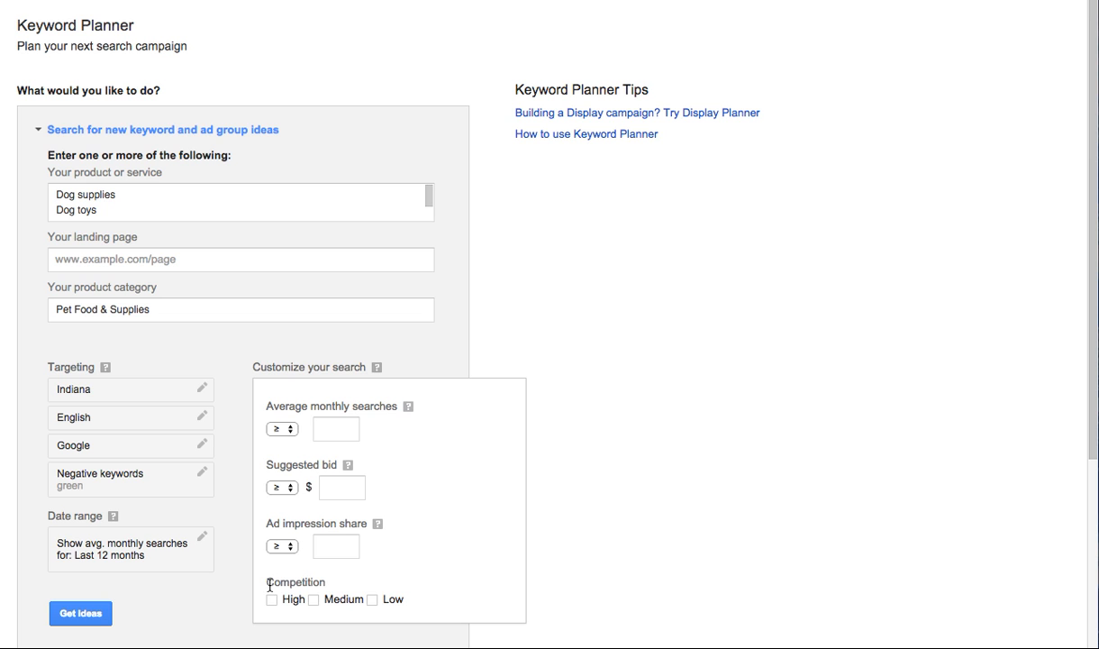
left_click_drag(267, 582, 319, 579)
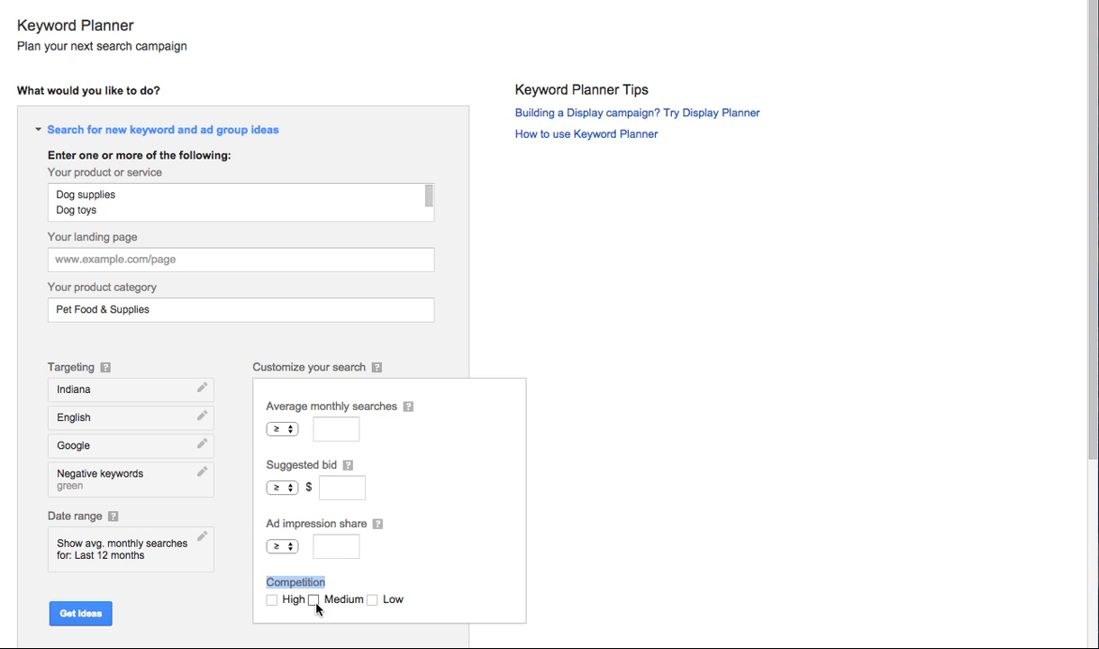
left_click(620, 482)
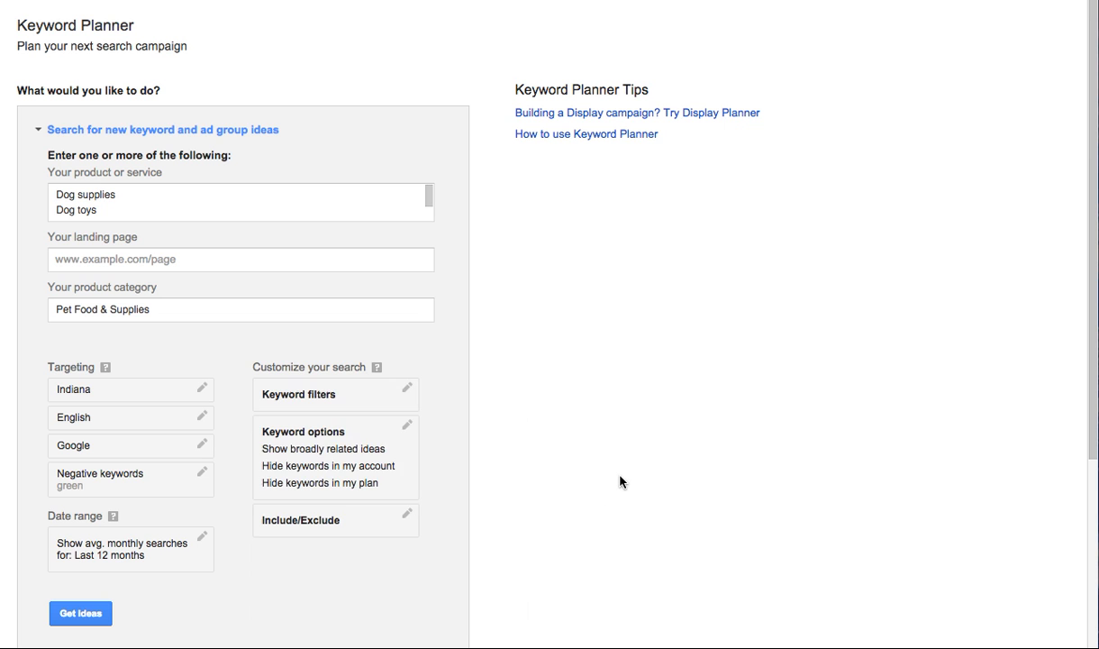
- Set the keyword options to only show ideas closely related to the search terms
left_click(406, 434)
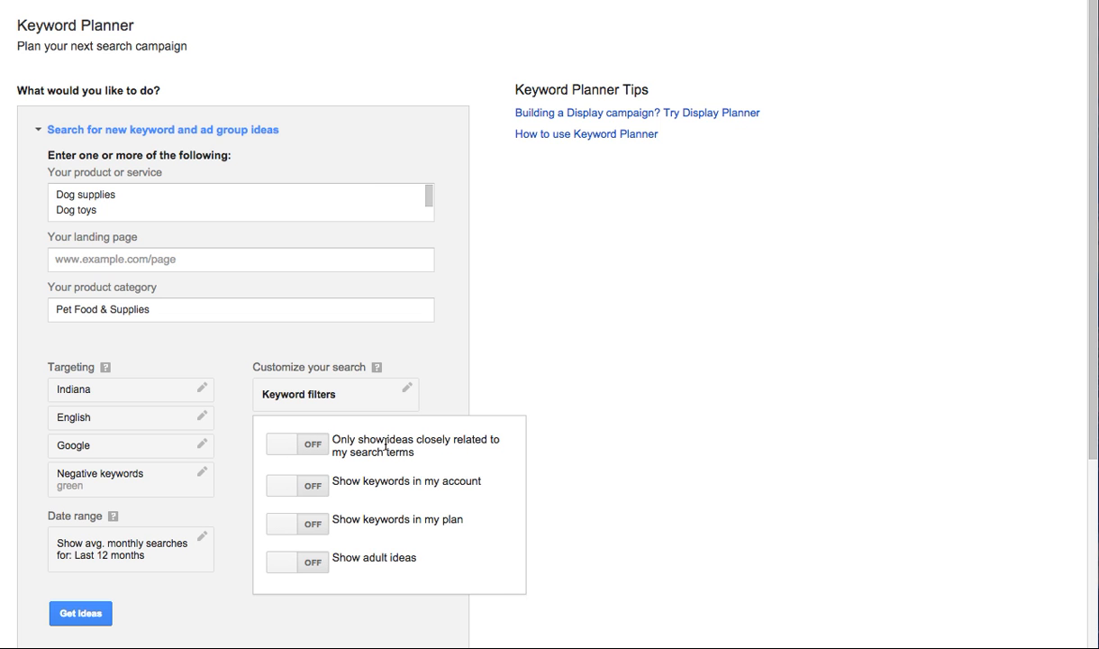
left_click(286, 445)
left_click(241, 454)
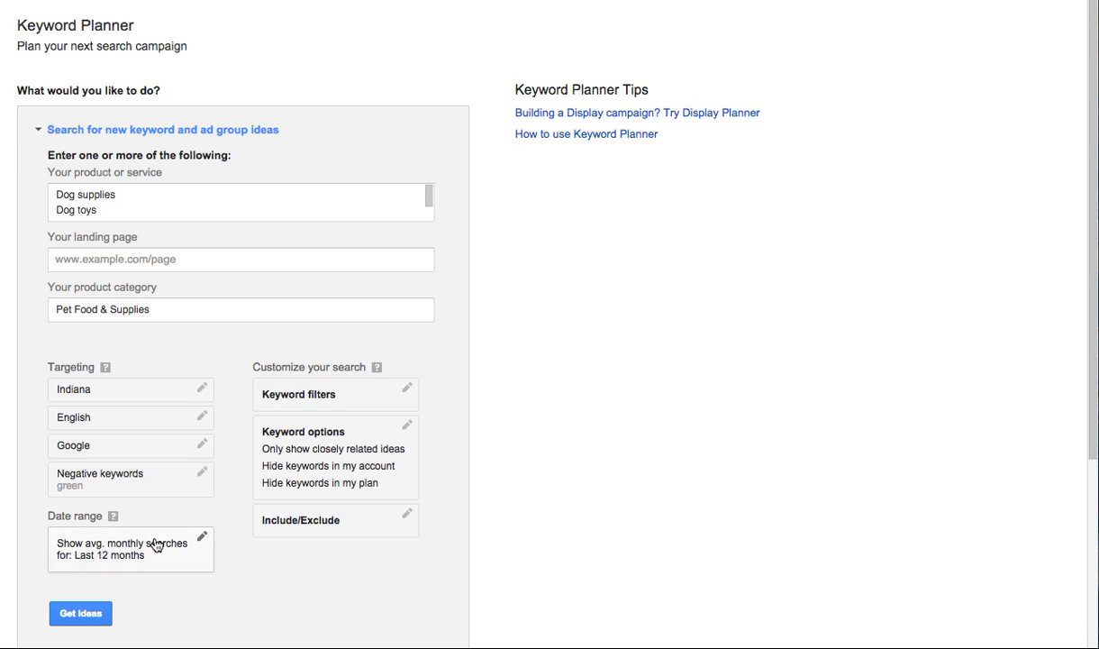
- Check the date range settings for average monthly searches and get the ideas for this search
left_click(200, 535)
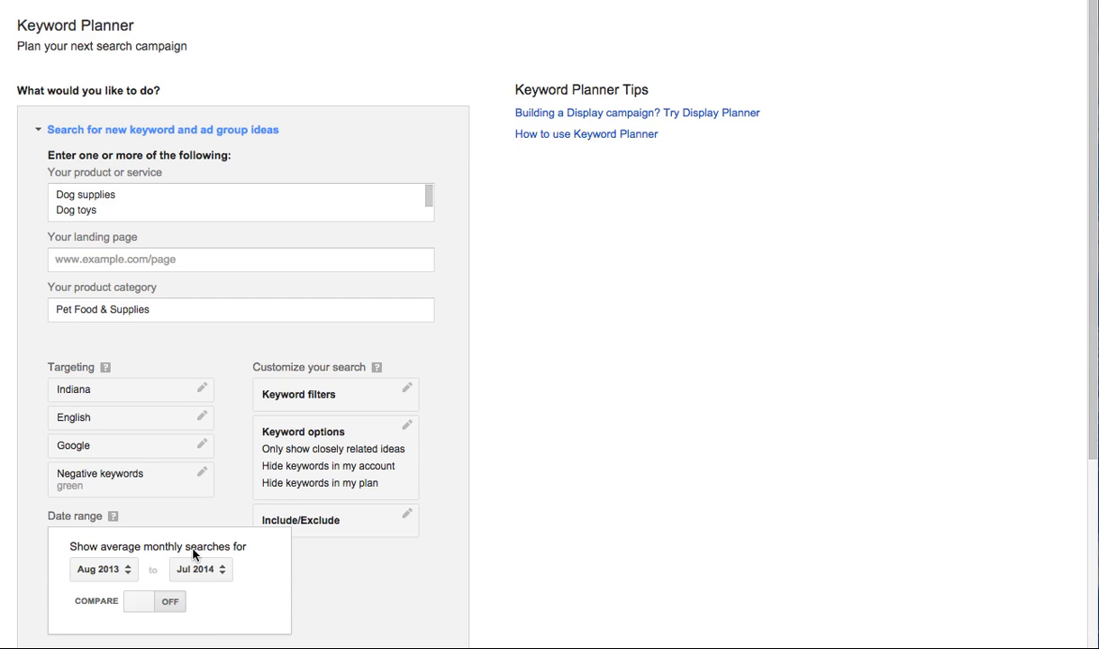
left_click(319, 587)
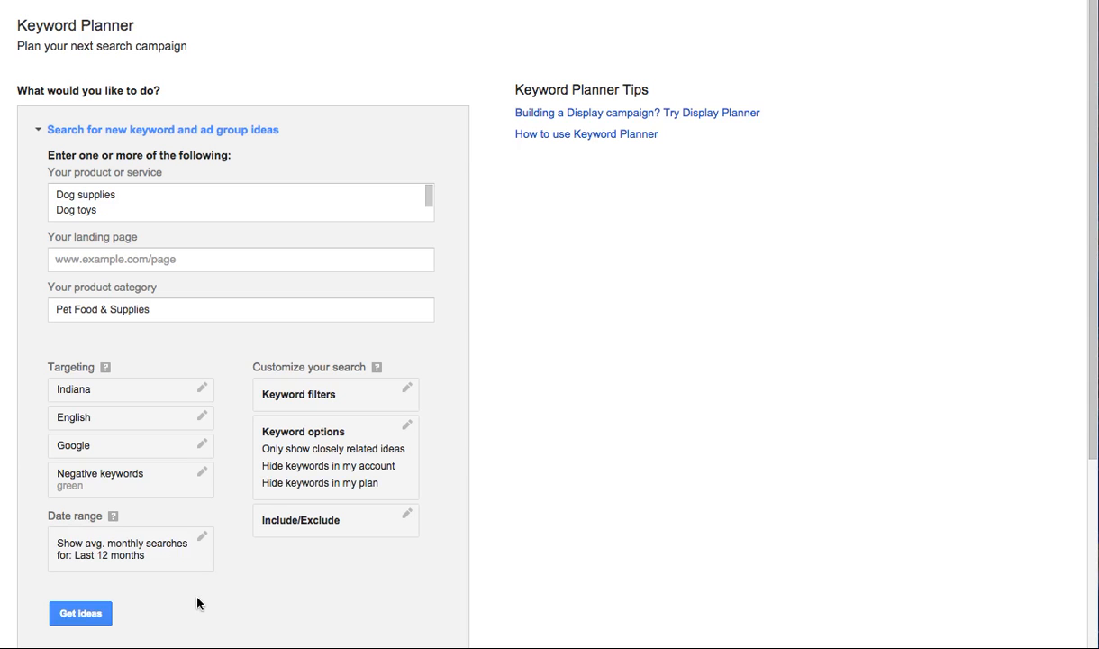
left_click(81, 614)
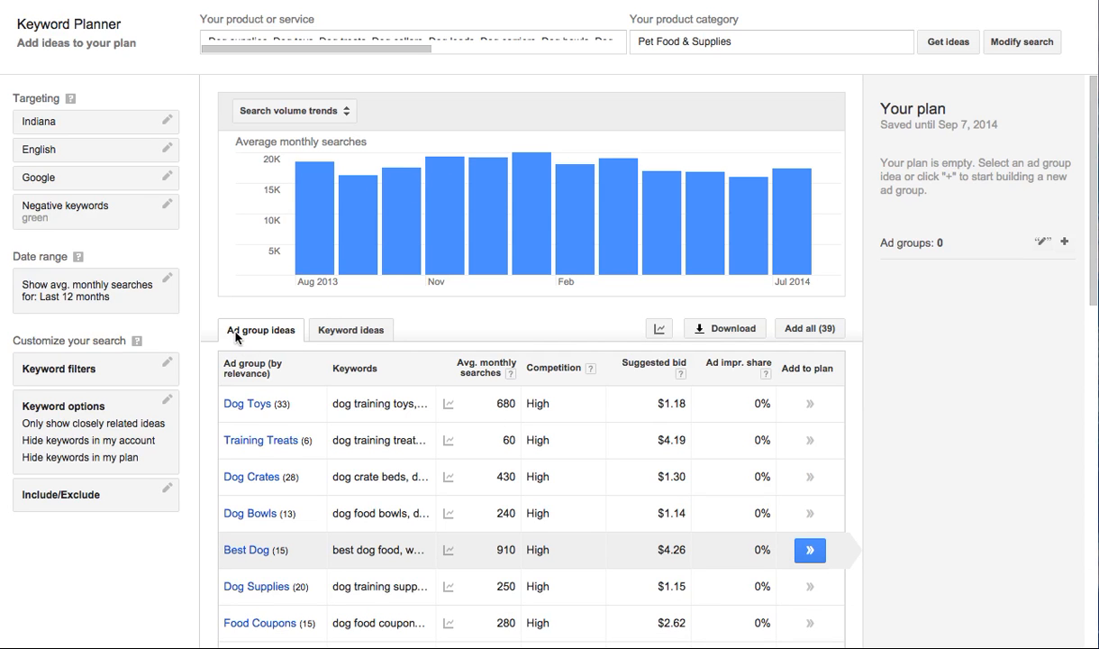
- Look through the individual keyword ideas, checking their monthly search trends and the suggested bid for dog food
left_click(344, 335)
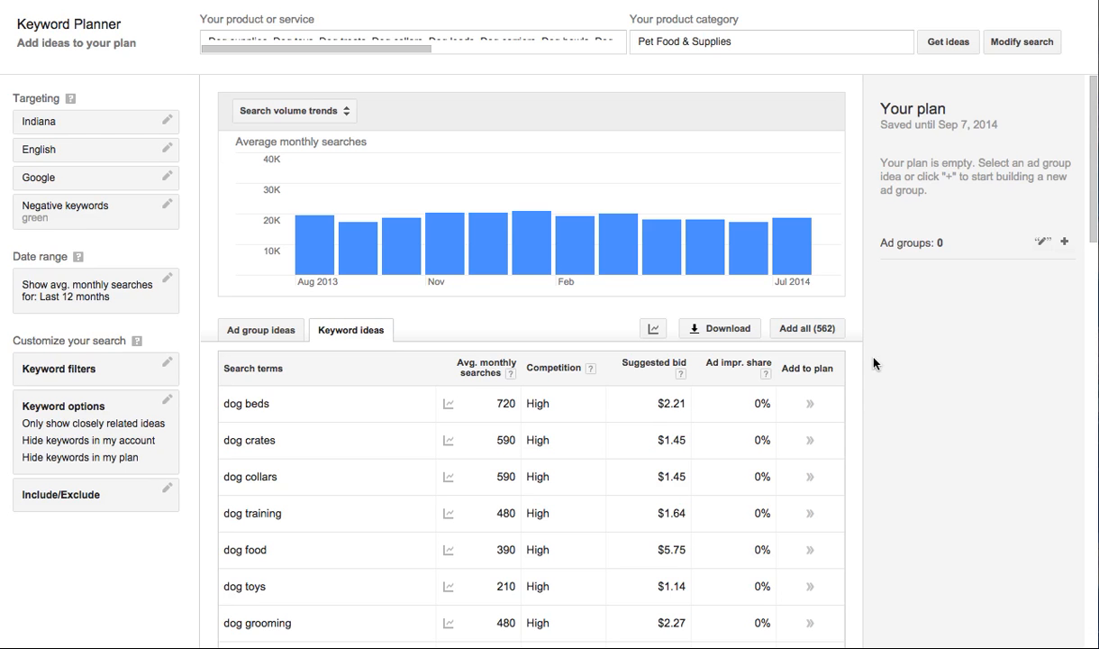
scroll(1086, 248, "down", 5)
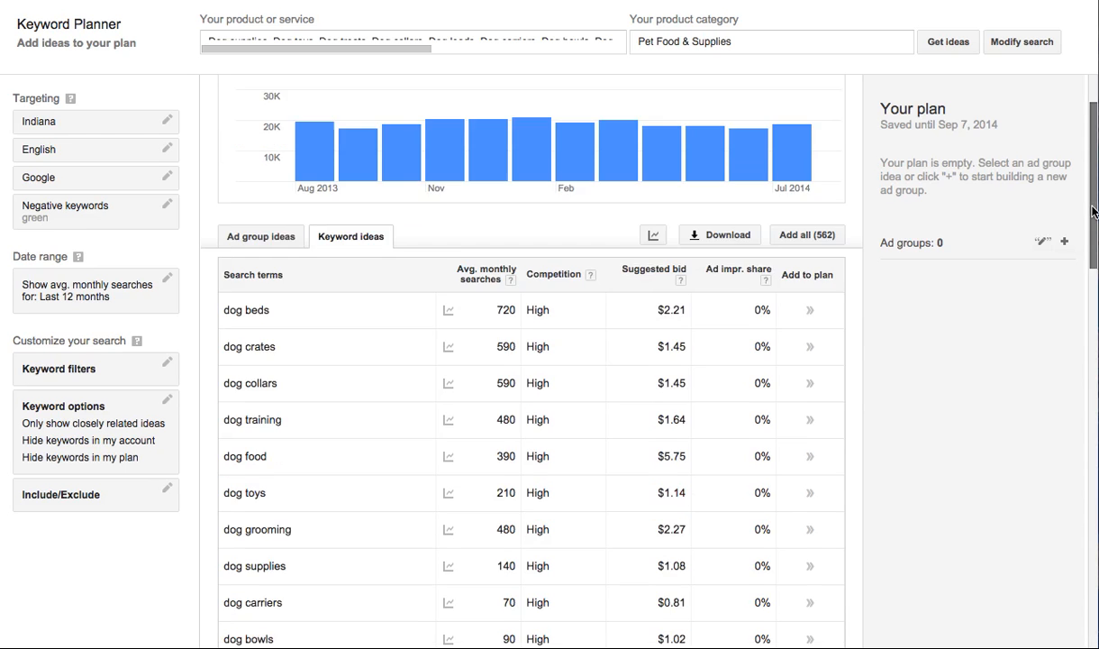
scroll(1090, 263, "up", 1)
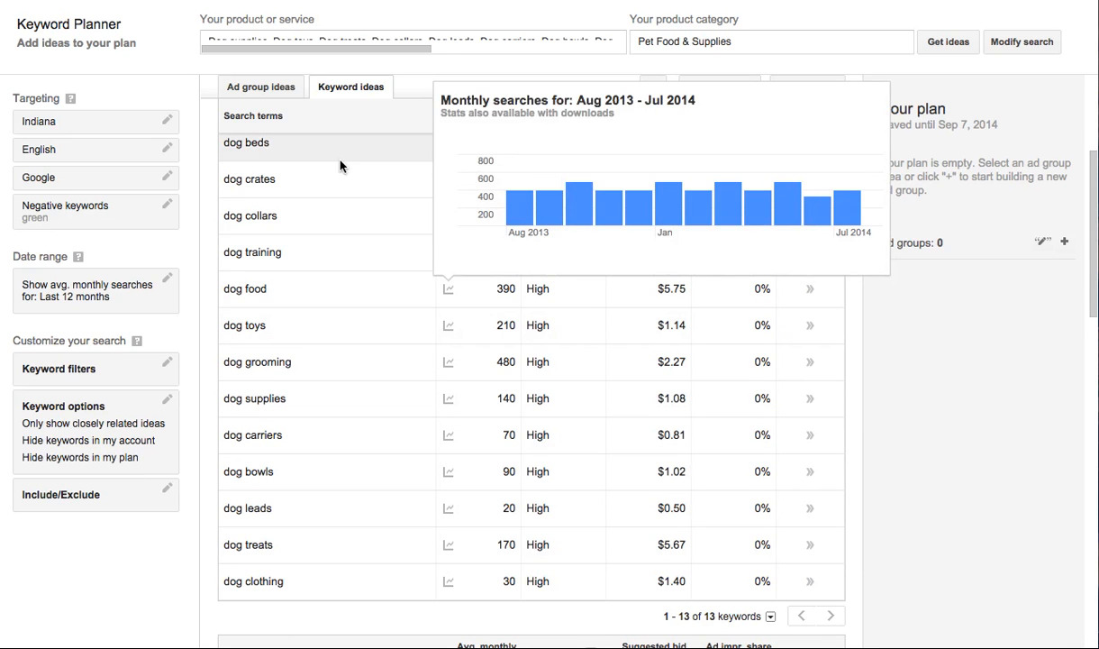
mouse_move(1090, 237)
left_mouse_down()
mouse_move(1090, 218)
mouse_move(1090, 228)
left_mouse_up()
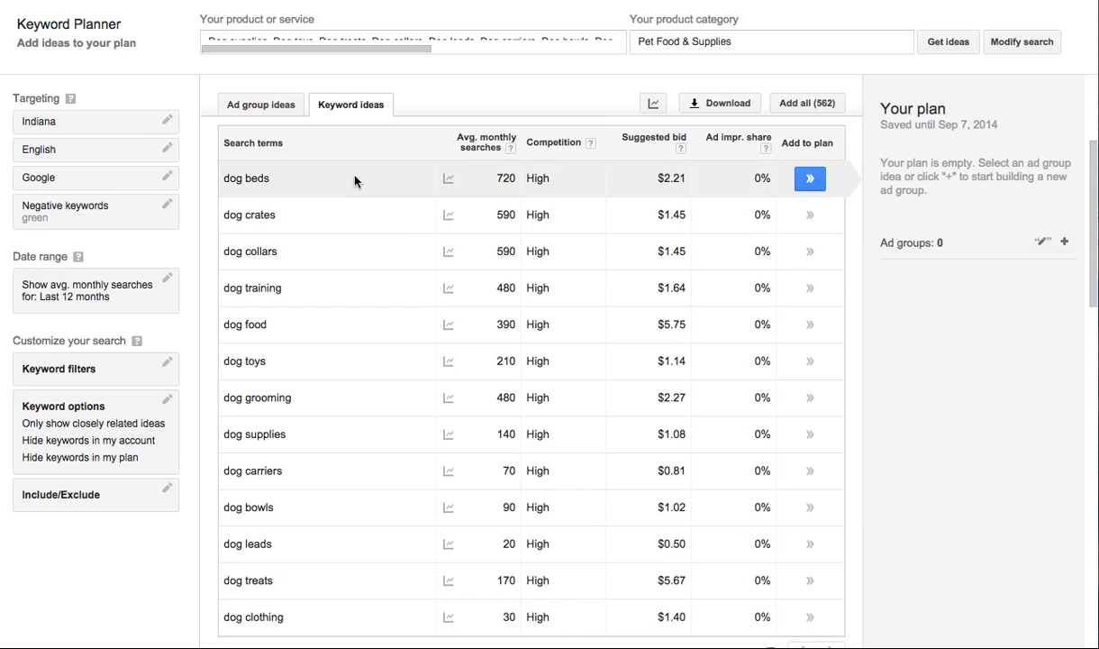
mouse_move(446, 176)
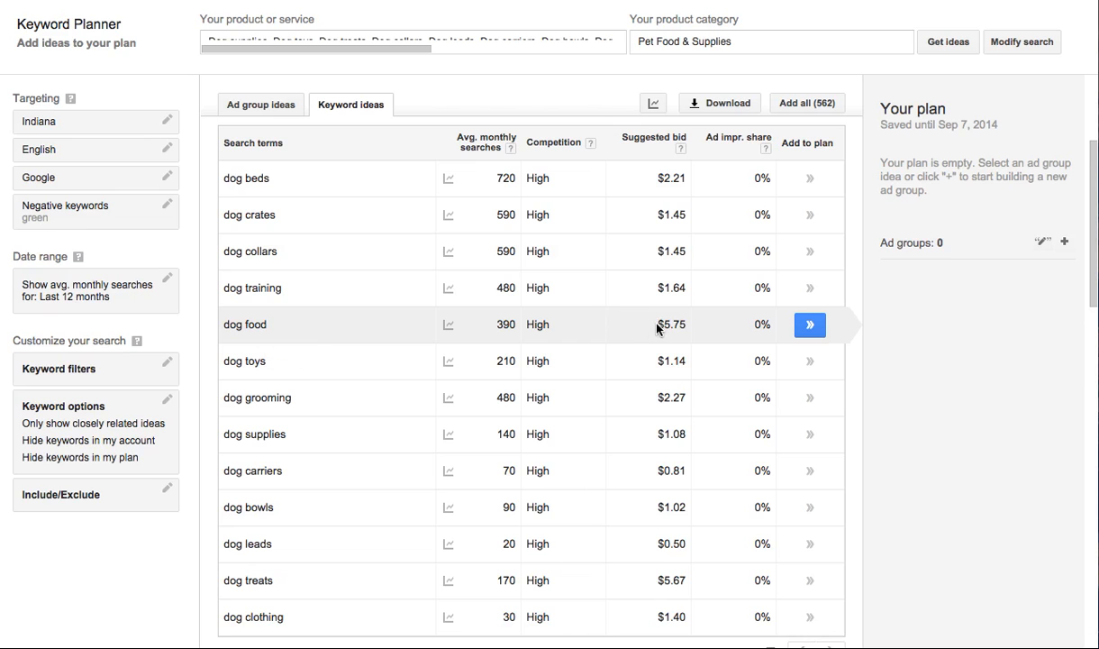
mouse_move(670, 324)
left_mouse_down()
mouse_move(687, 325)
mouse_move(671, 360)
mouse_move(671, 330)
left_mouse_up()
- Add the keyword dog beds to the plan and check the plan's monthly click and cost estimates
left_click(808, 182)
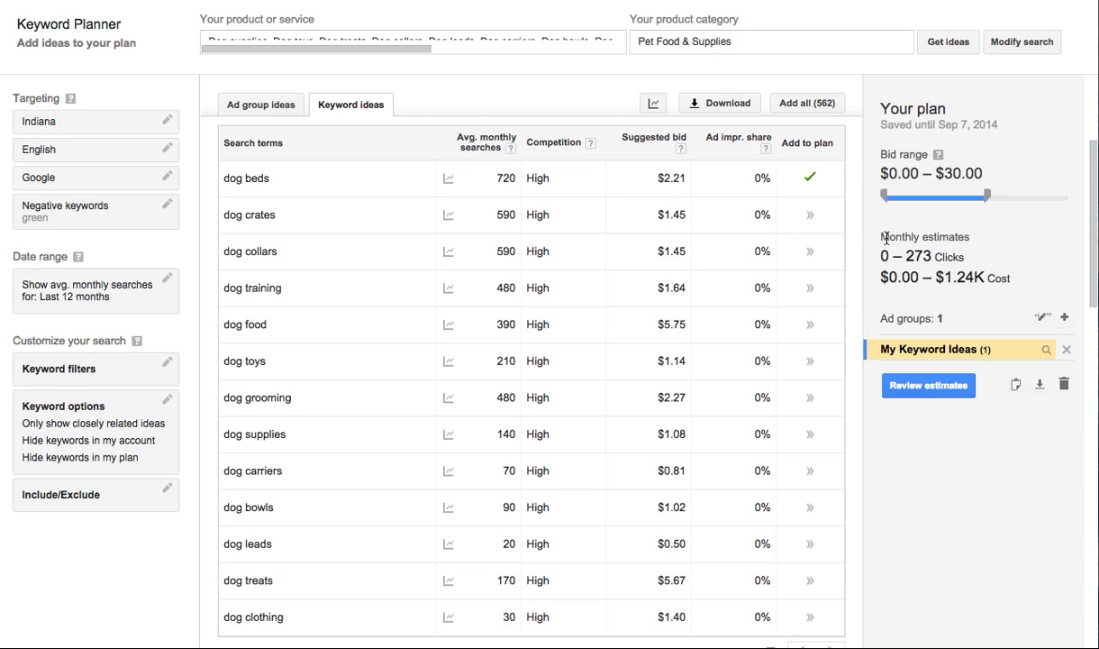
left_click_drag(883, 236, 955, 270)
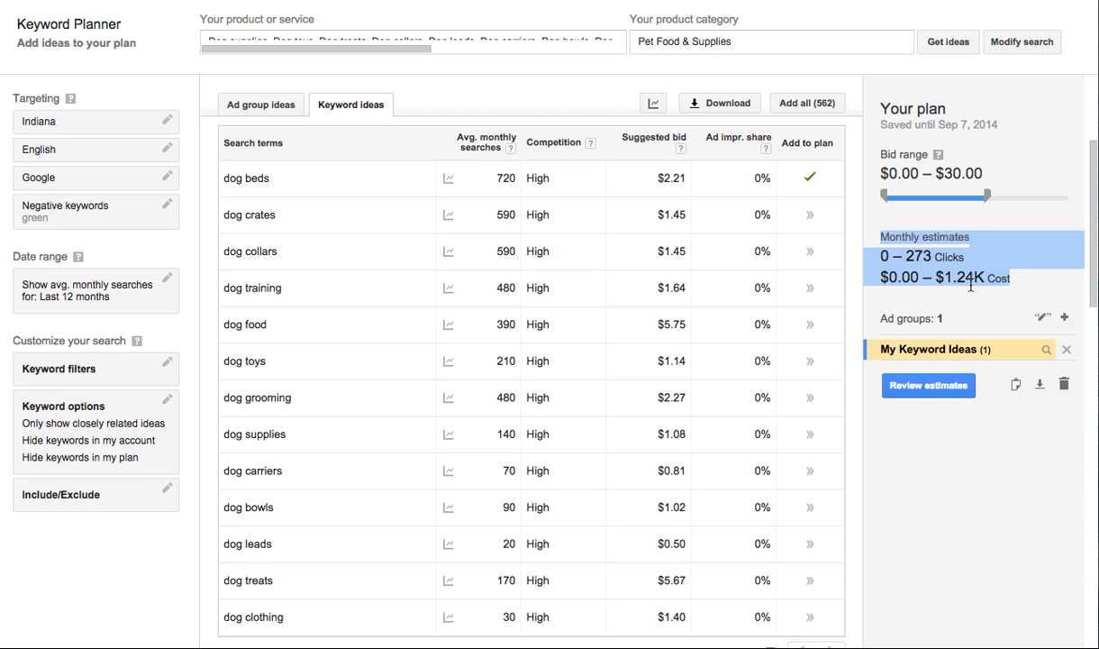
- Add the search terms dog collars, dog food, dog toys and dog supplies to the plan
left_click(948, 483)
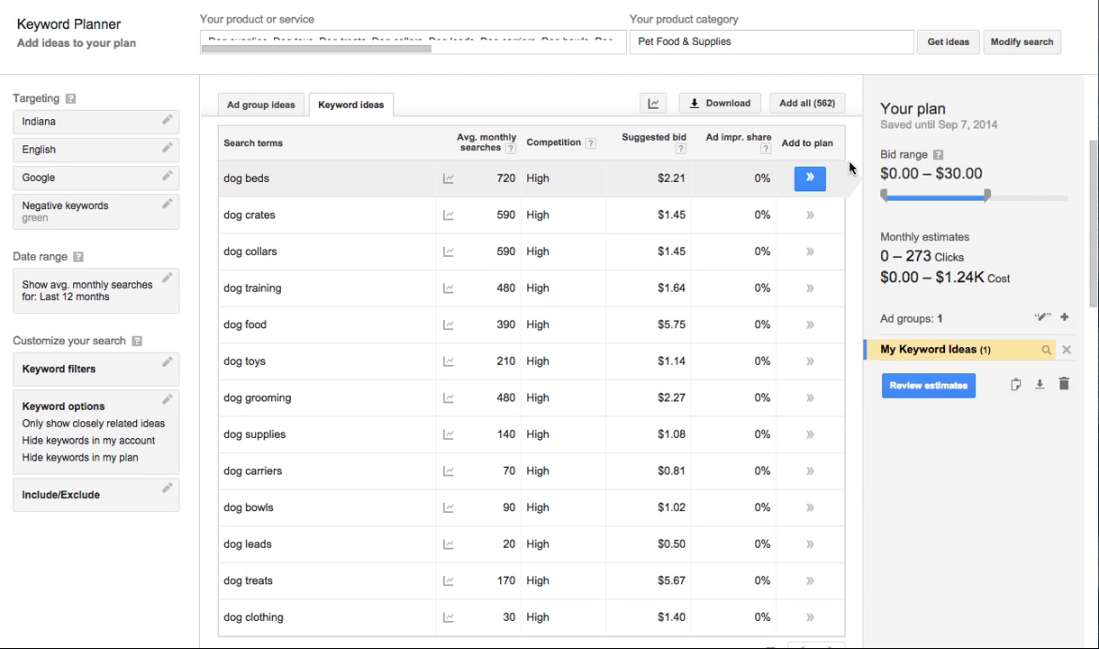
left_click(820, 261)
left_click(807, 321)
left_click(805, 359)
left_click(809, 434)
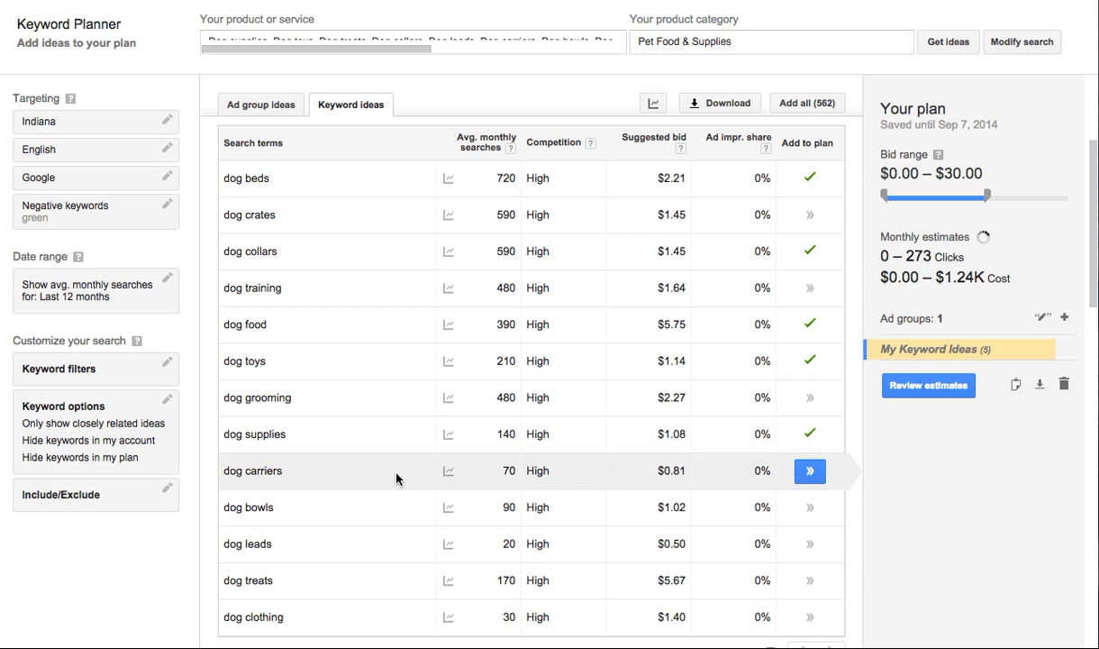
- Add dog grooming supplies, dog training treats, dog crate beds, dog food bowls and gravy train dog food from the relevance list to the plan
scroll(436, 274, "down", 1)
scroll(436, 274, "down", 4)
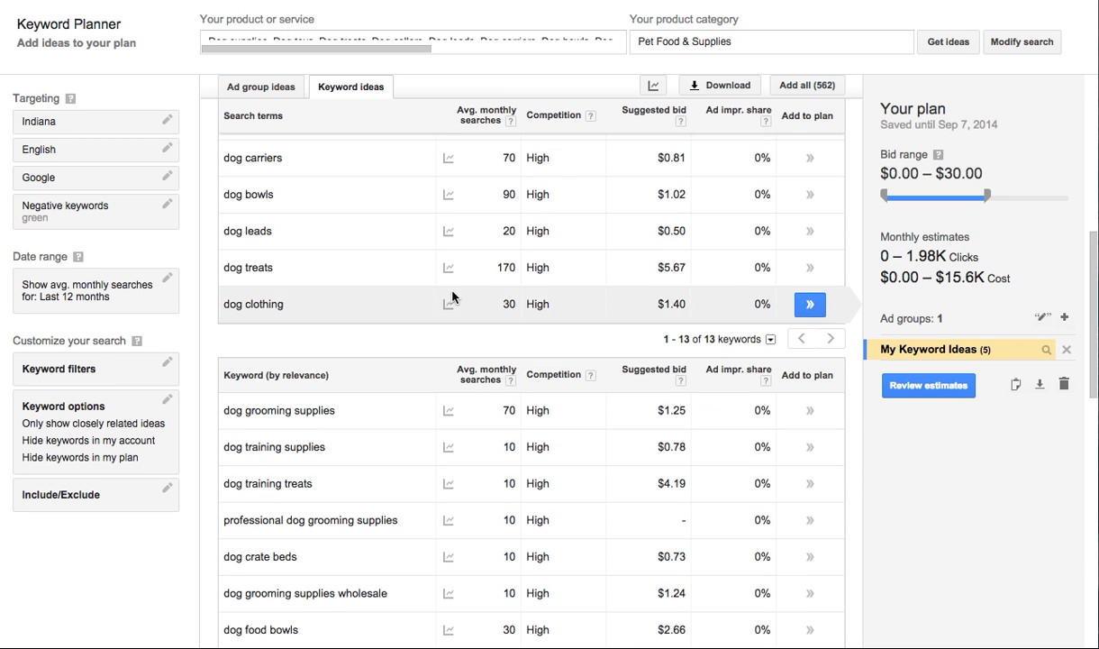
scroll(568, 491, "down", 1)
scroll(567, 491, "down", 2)
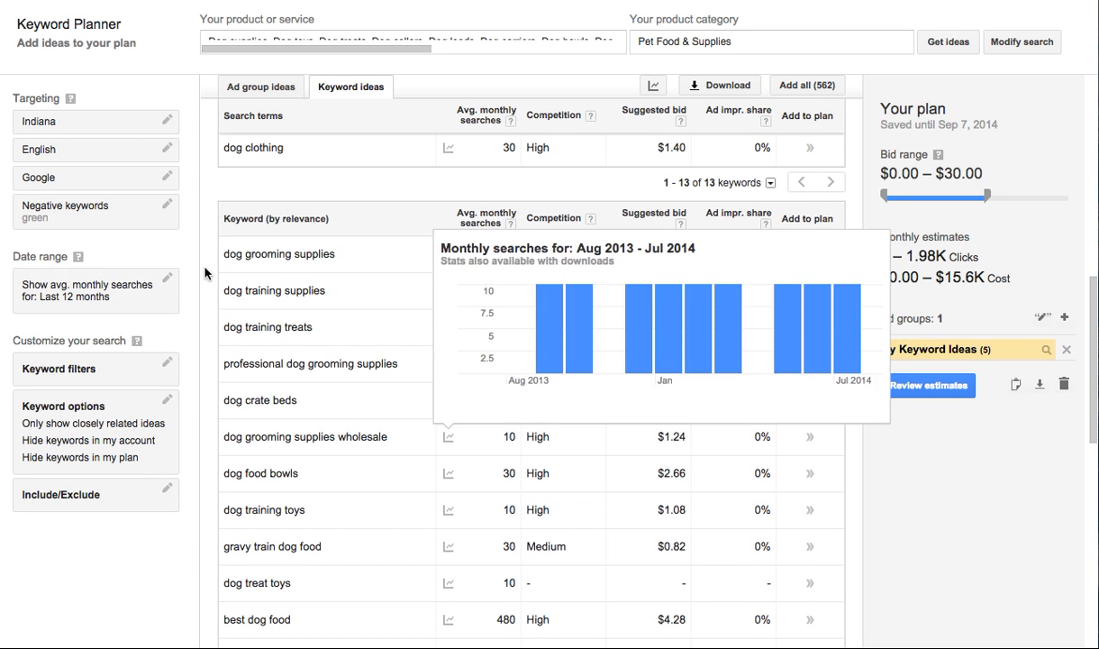
left_click(810, 255)
left_click(810, 290)
left_click(810, 327)
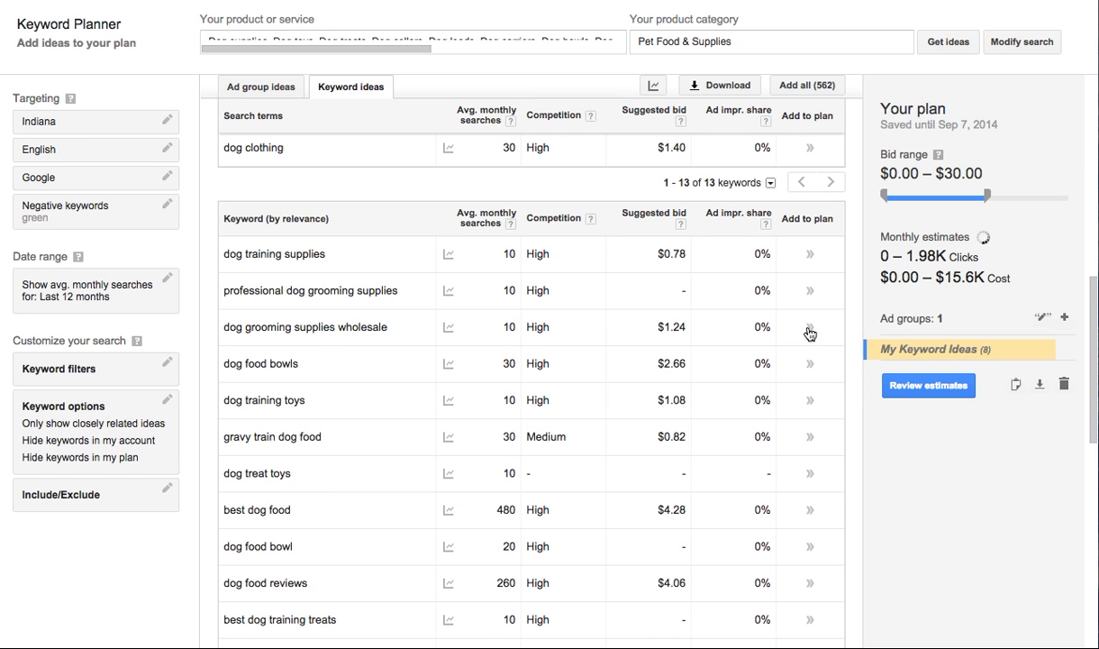
left_click(810, 363)
left_click(810, 400)
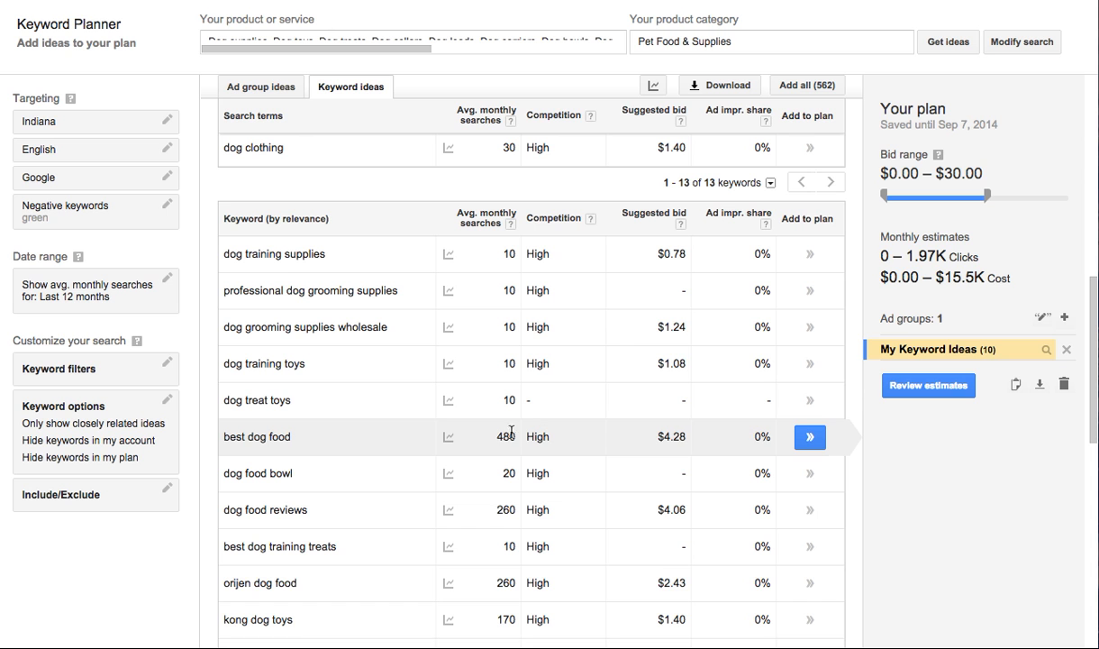
- Add best dog food, dog food reviews, orijen dog food and leather dog collars to the plan
left_click(810, 437)
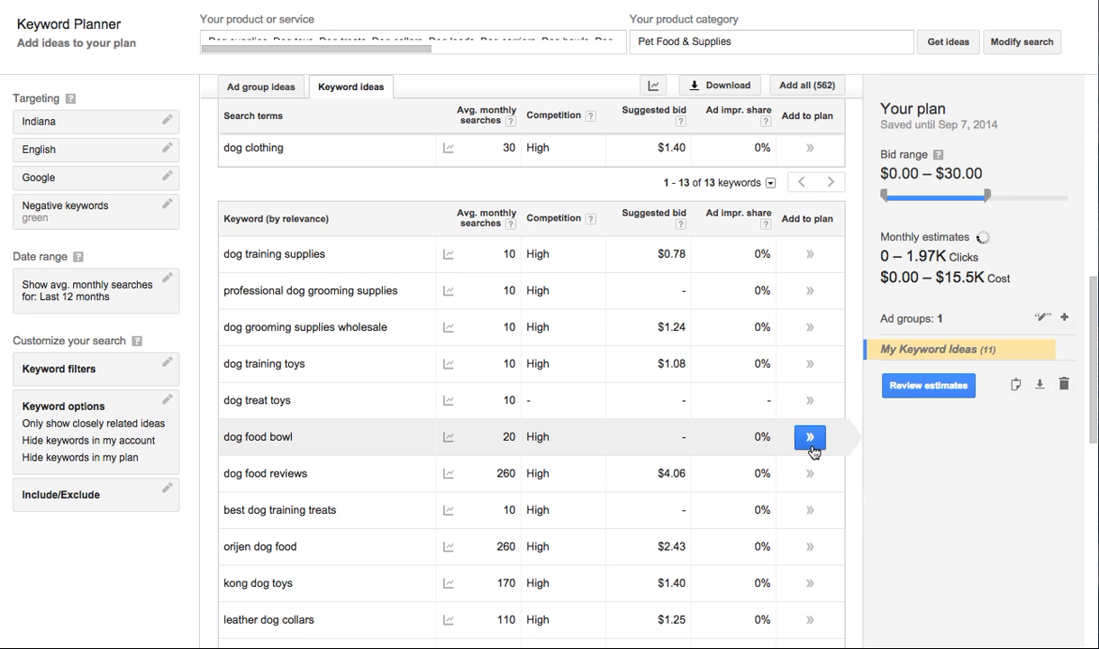
left_click(809, 473)
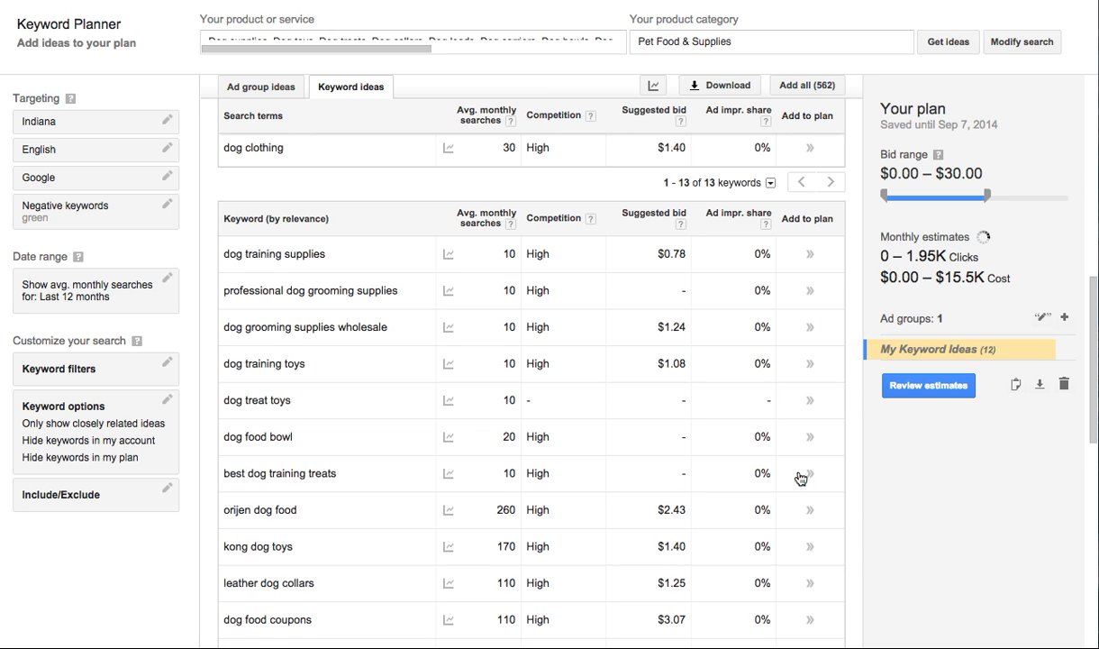
left_click(809, 509)
left_click(809, 545)
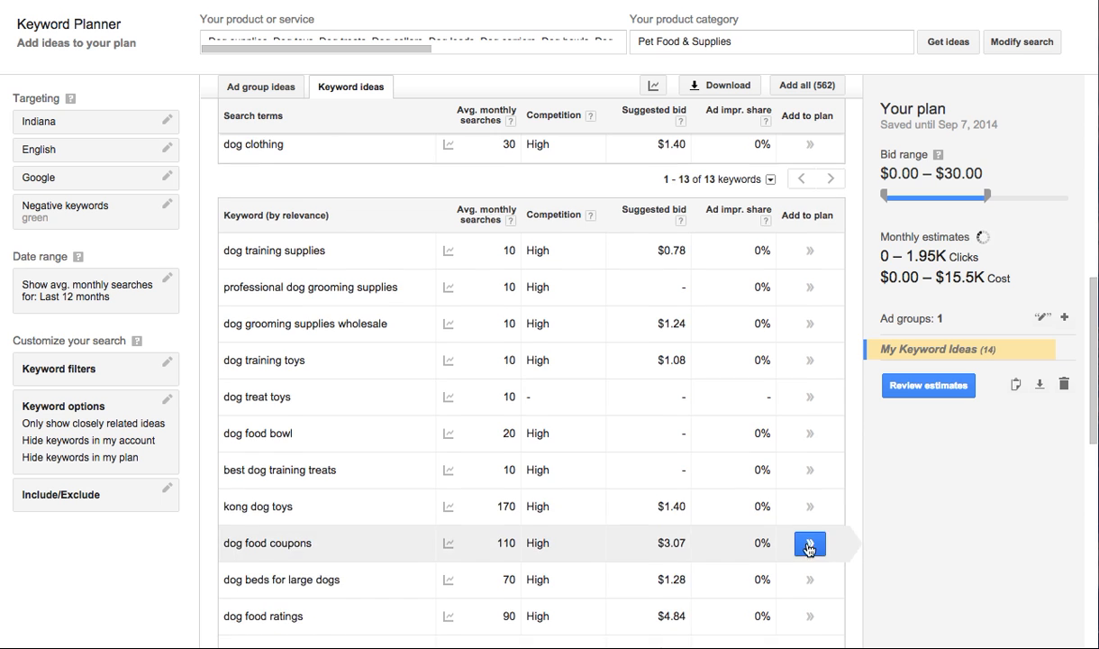
- Add further related ideas to the plan, including dog food ratings, dog food brands, dog crates for sale, and dog collars and leashes
scroll(808, 541, "down", 3)
left_click(809, 400)
left_click(808, 435)
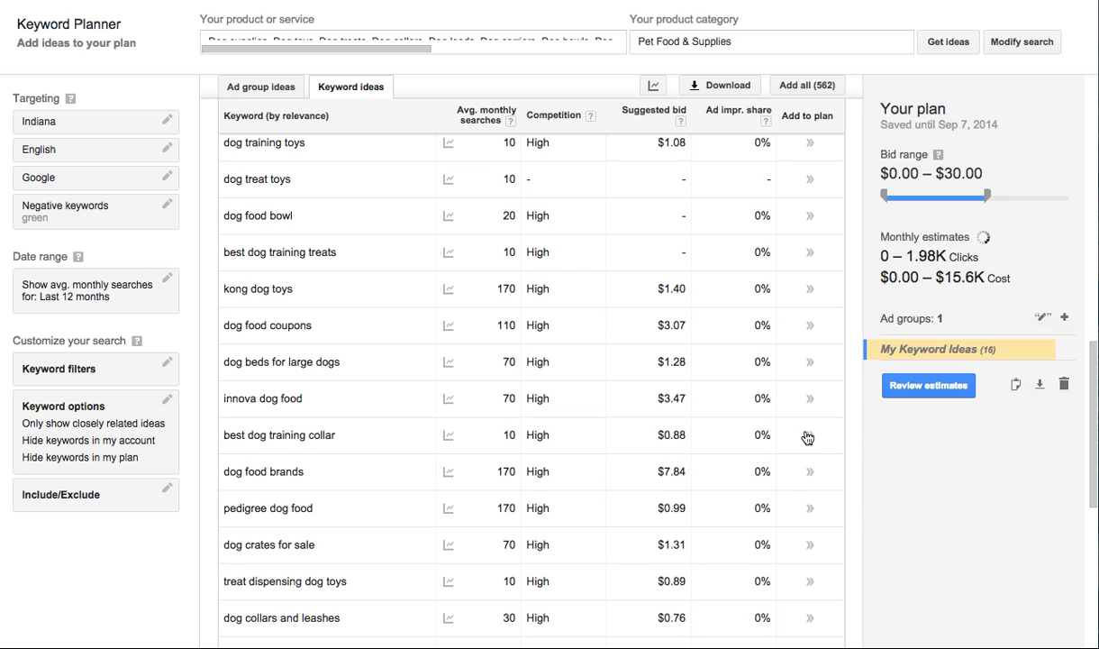
left_click(809, 470)
left_click(809, 507)
left_click(809, 544)
left_click(809, 581)
scroll(809, 468, "down", 10)
left_click(805, 373)
left_click(809, 371)
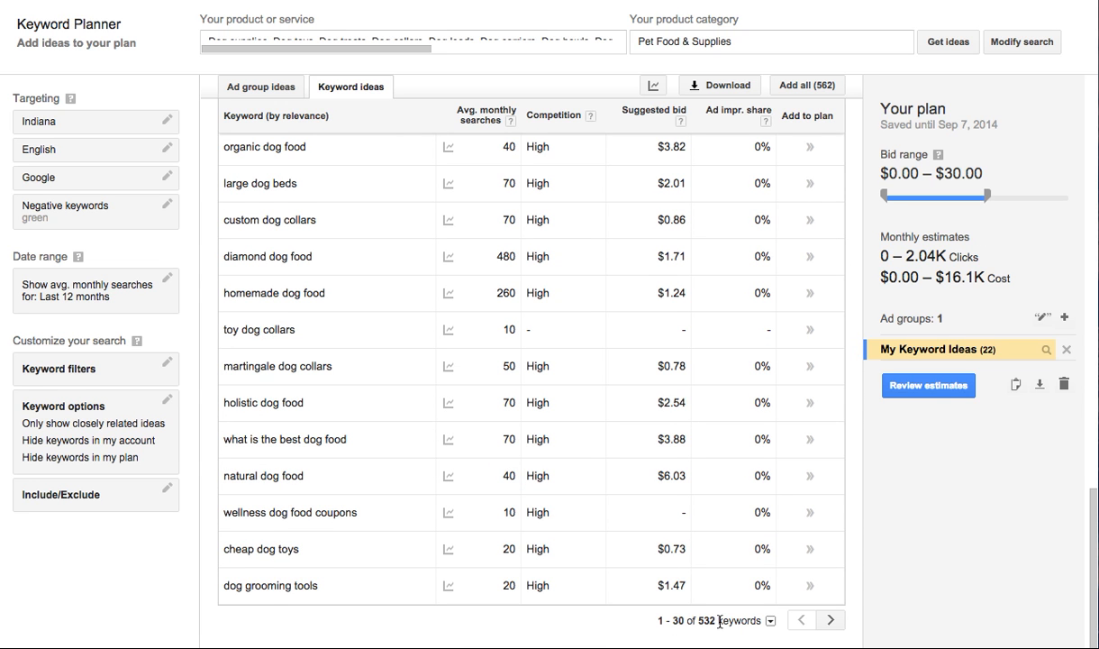
- Sort the keyword ideas by highest average monthly searches and look through the first two pages of results
left_click(829, 620)
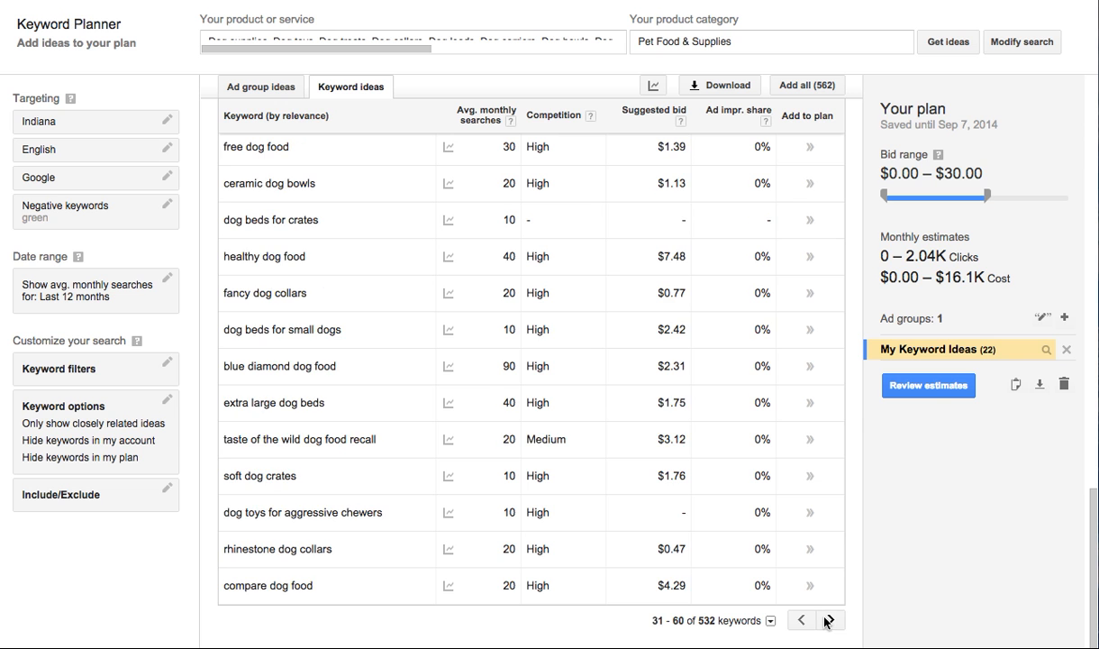
scroll(505, 424, "up", 15)
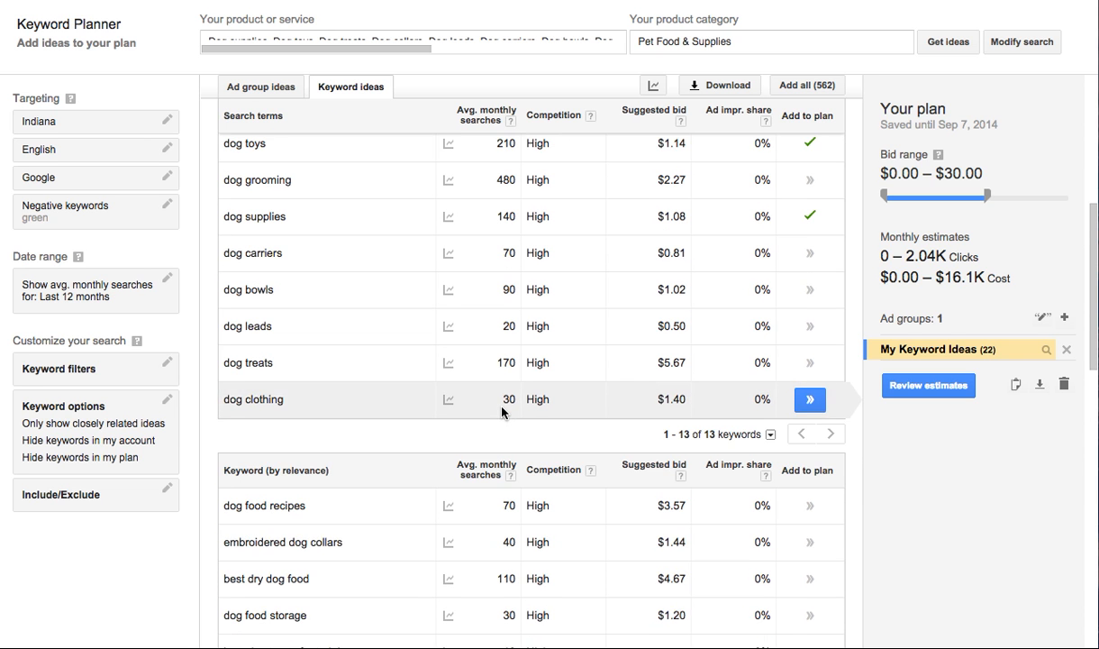
scroll(502, 411, "down", 1)
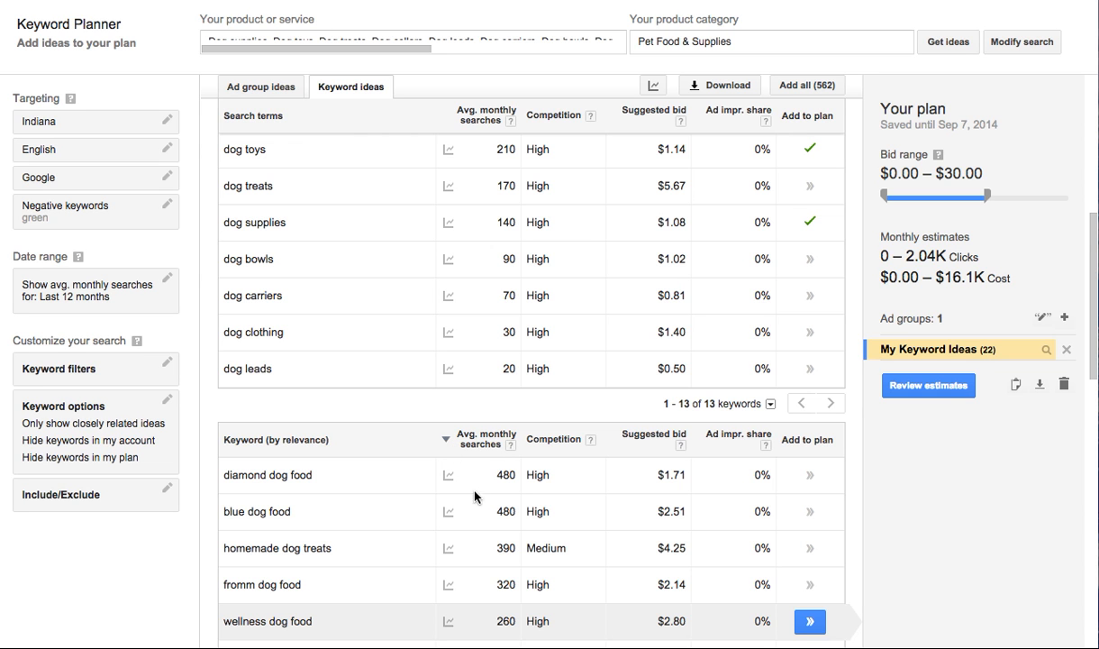
scroll(477, 572, "down", 15)
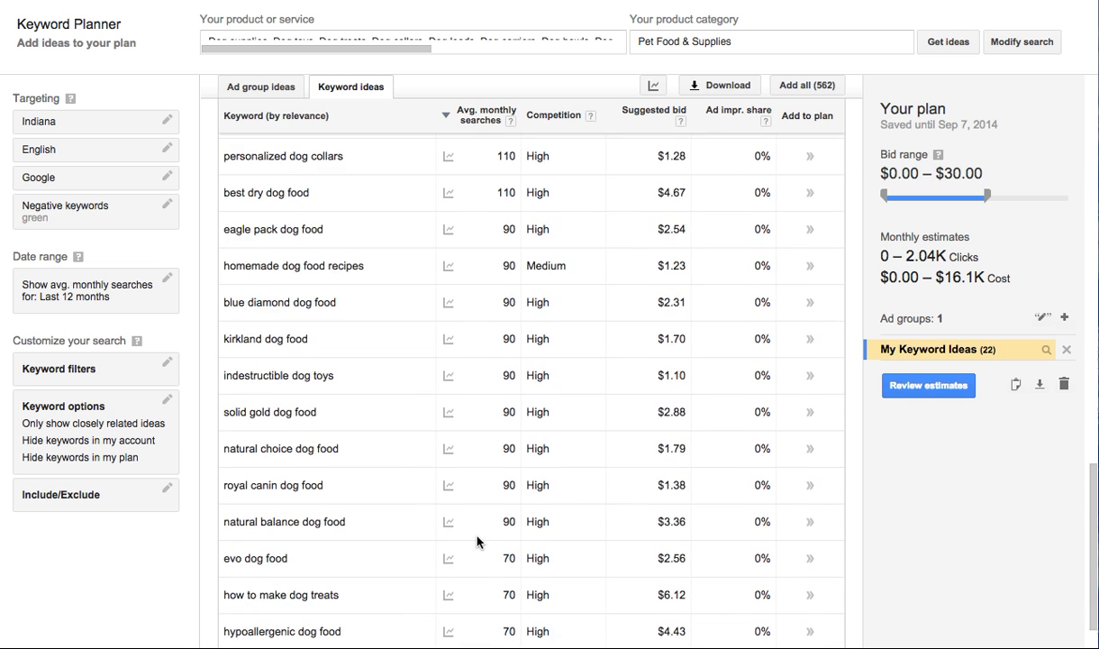
scroll(477, 541, "down", 1)
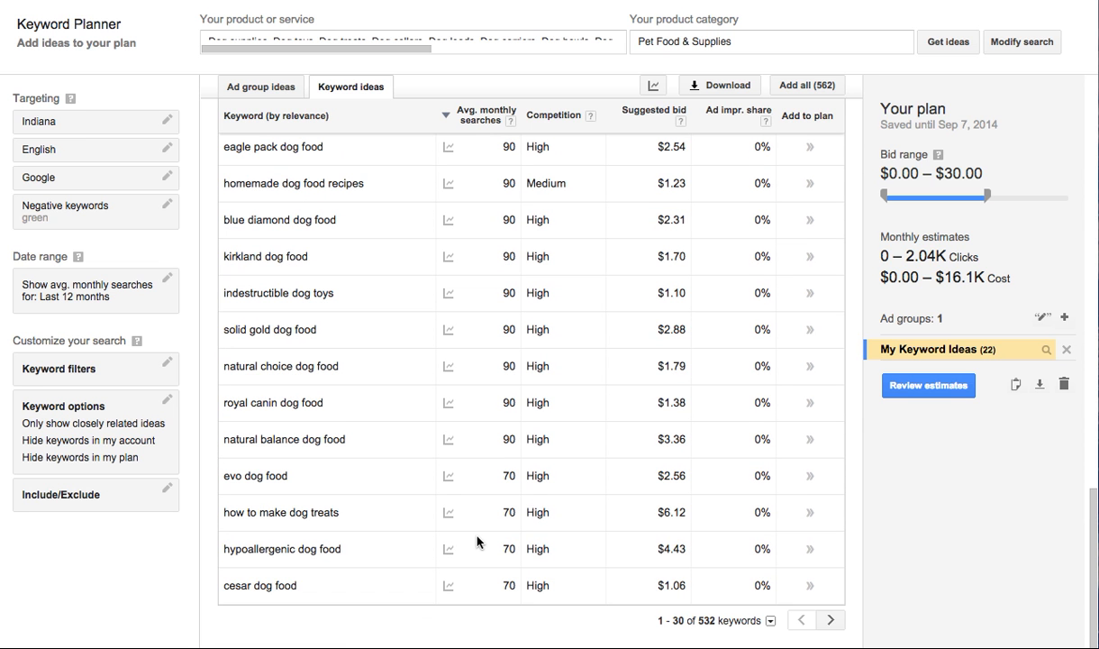
left_click(831, 620)
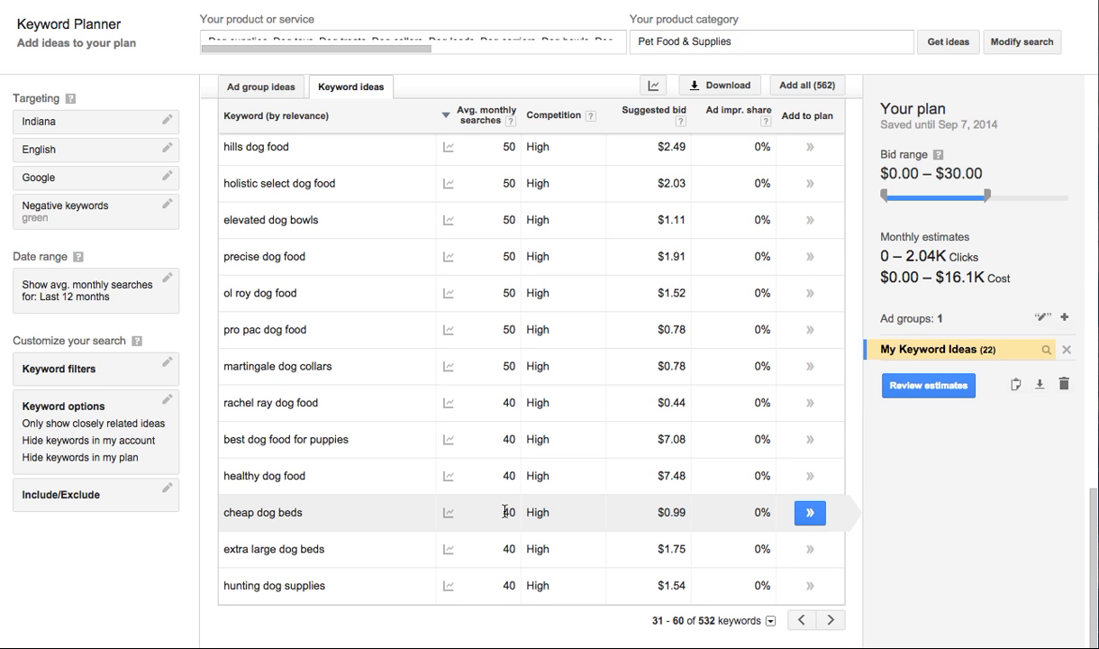
scroll(491, 517, "up", 6)
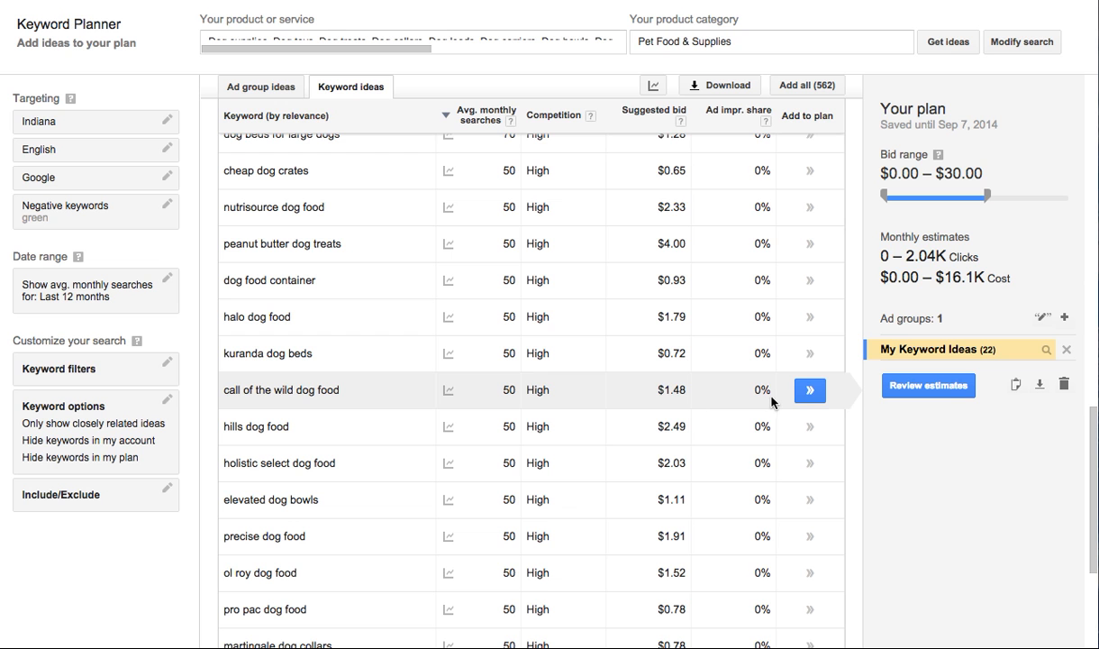
scroll(665, 432, "up", 20)
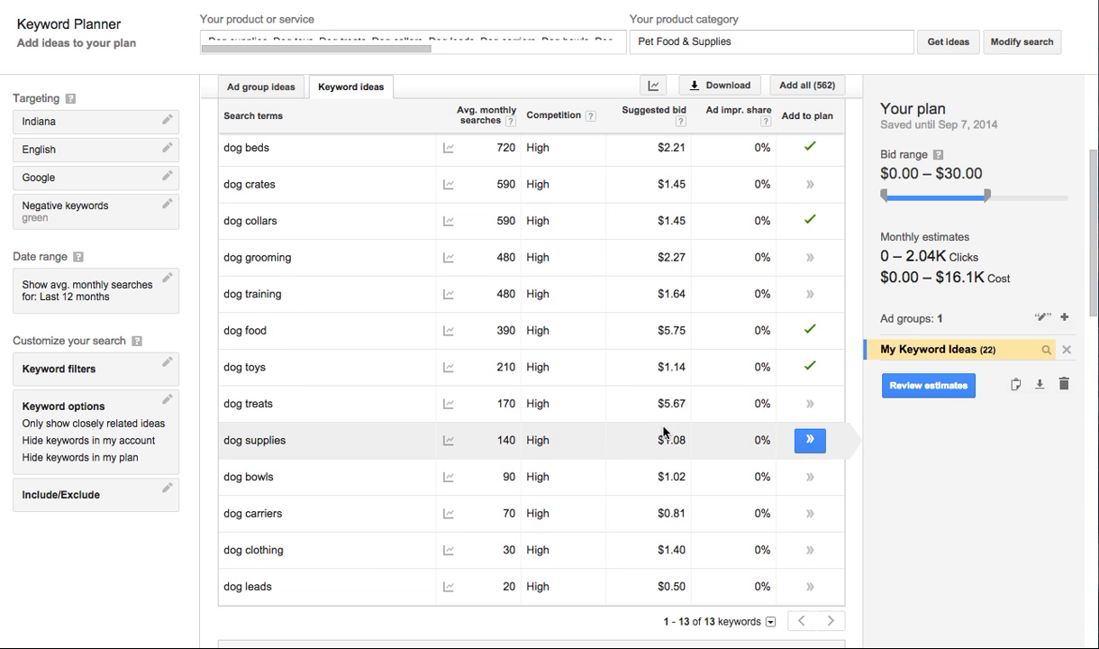
- Add the search terms dog bowls, dog carriers and dog clothing to the plan
left_click(809, 439)
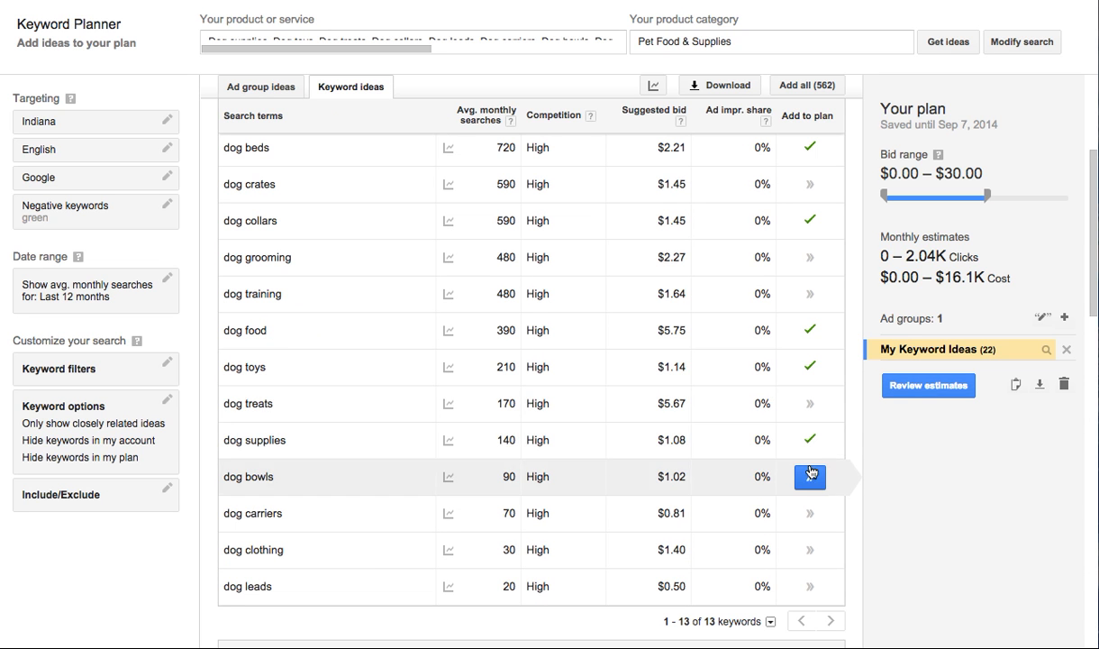
left_click(810, 477)
left_click(809, 513)
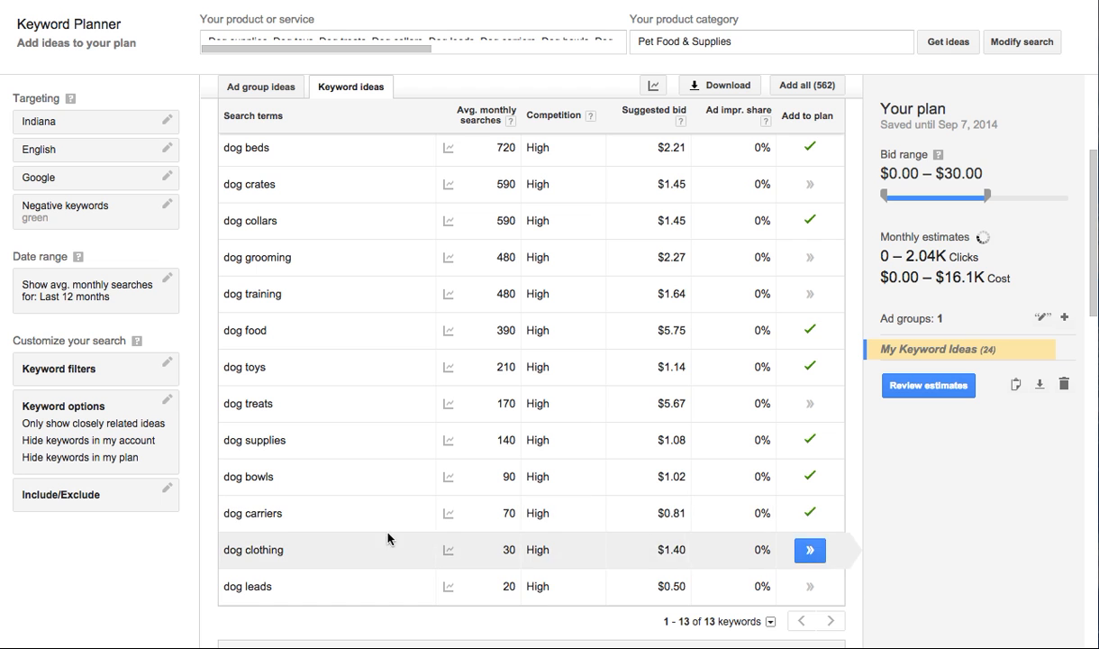
left_click(809, 551)
- Add custom dog collars and innova dog food from the sorted keyword ideas to the plan
scroll(699, 581, "down", 10)
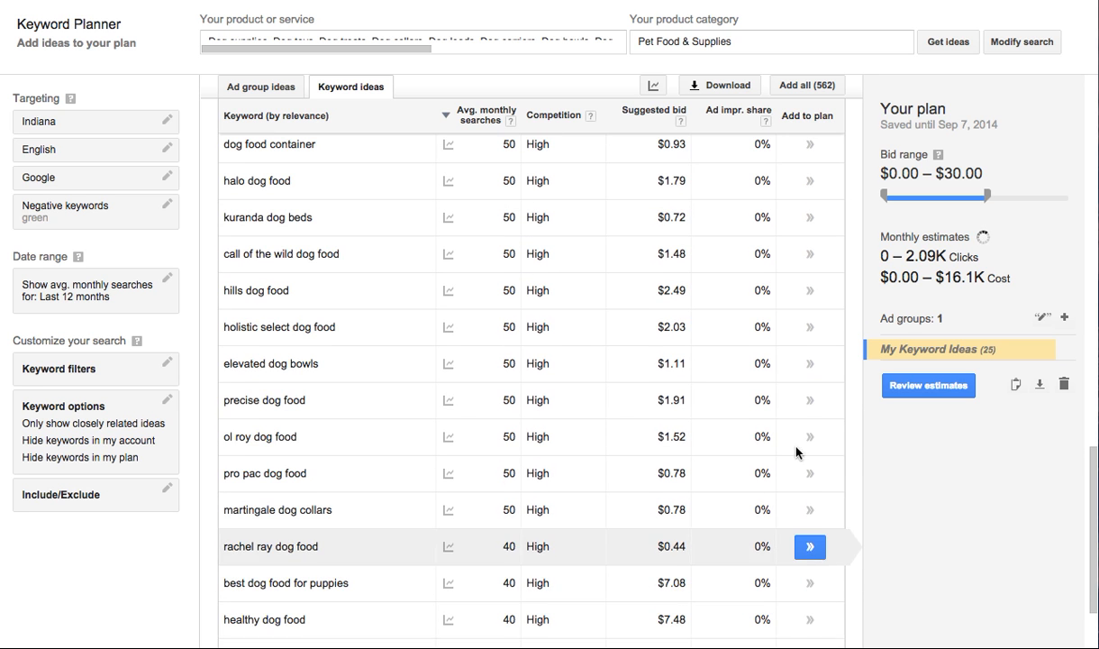
scroll(792, 428, "up", 1)
scroll(810, 298, "up", 3)
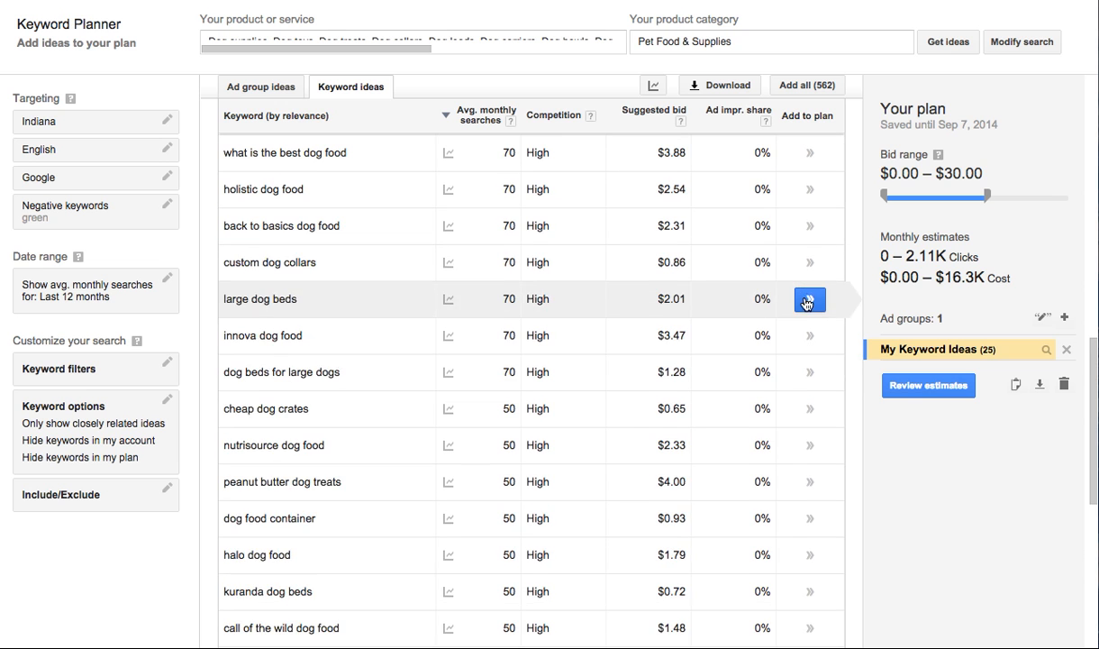
left_click(811, 263)
left_click(809, 298)
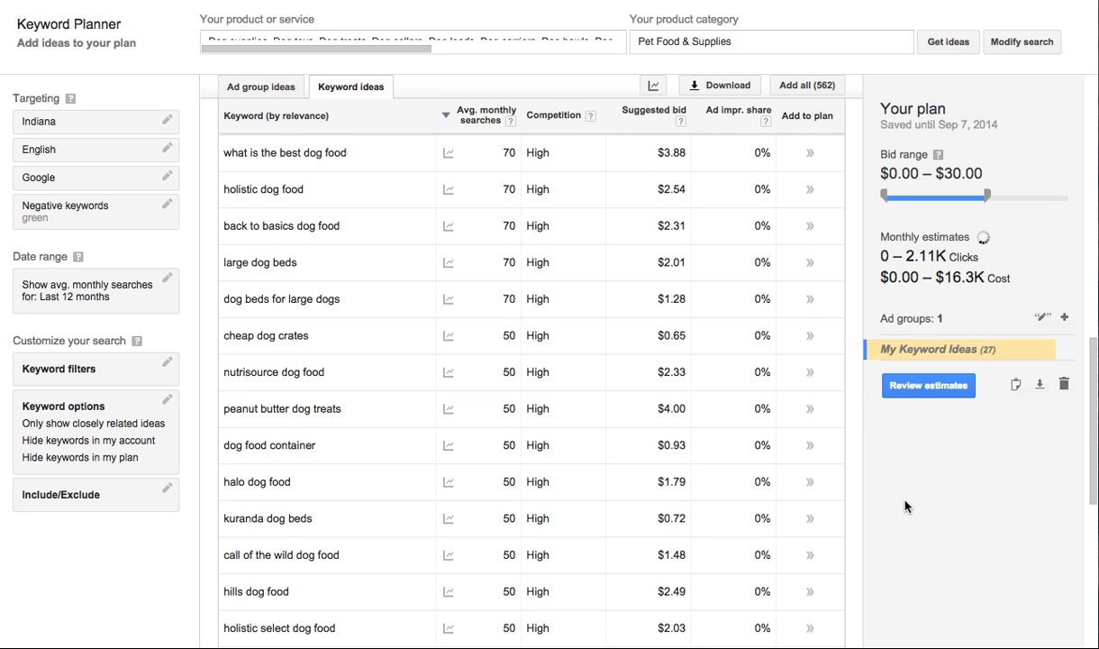
- Review the plan's estimates by keyword, using a bid of $1,000.00 and a daily budget of $10,000,000.00
left_click(927, 388)
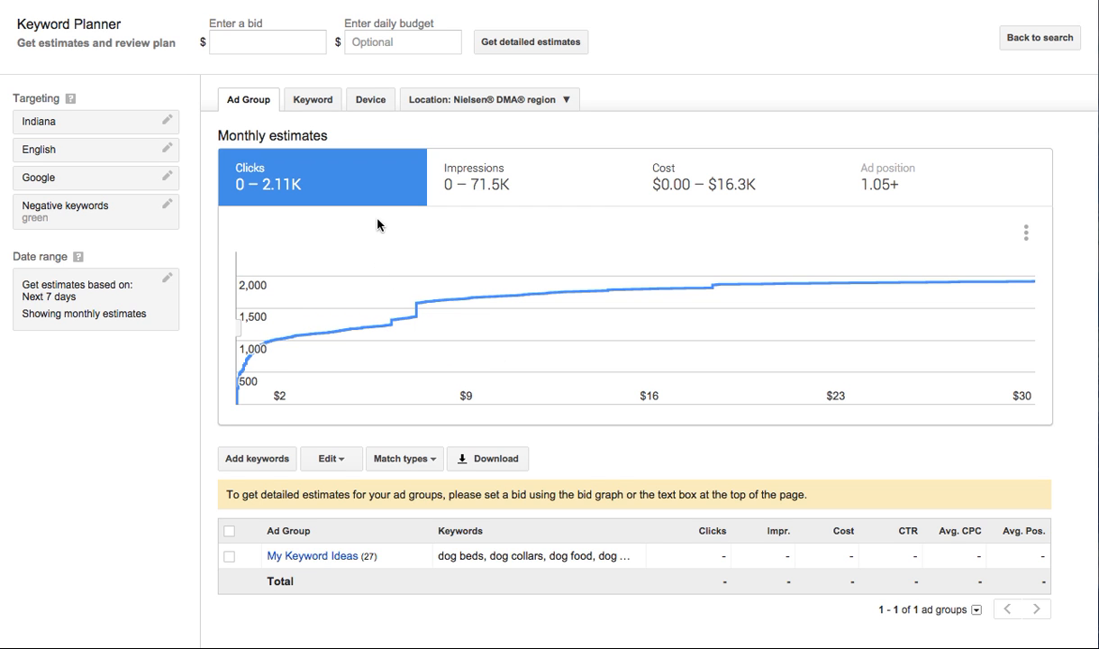
left_click(306, 101)
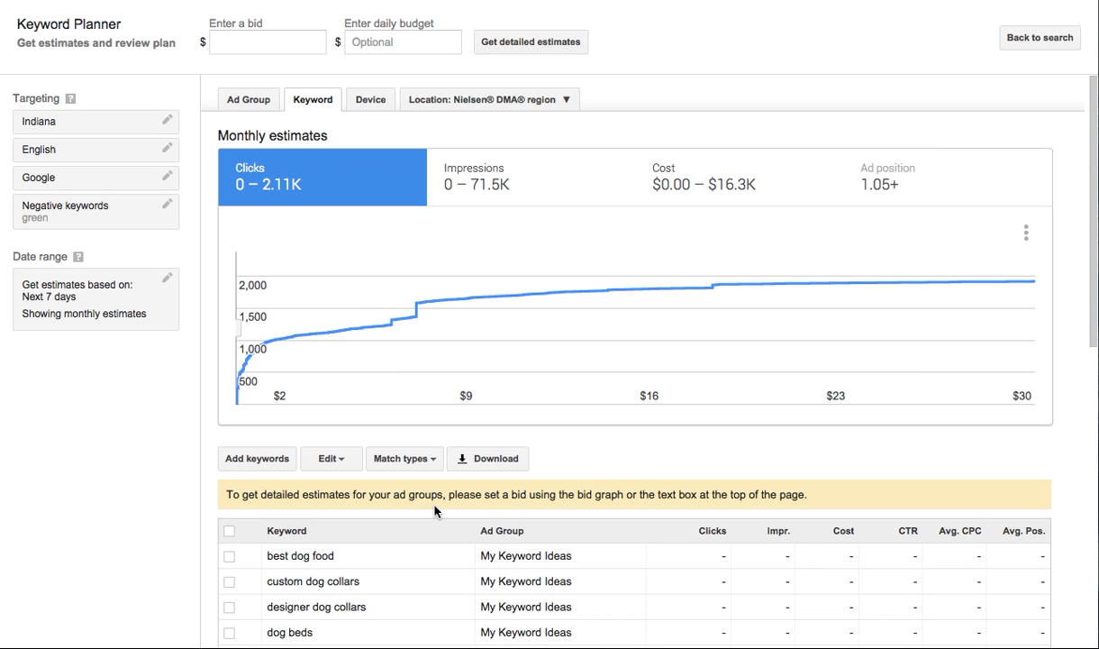
left_click(264, 45)
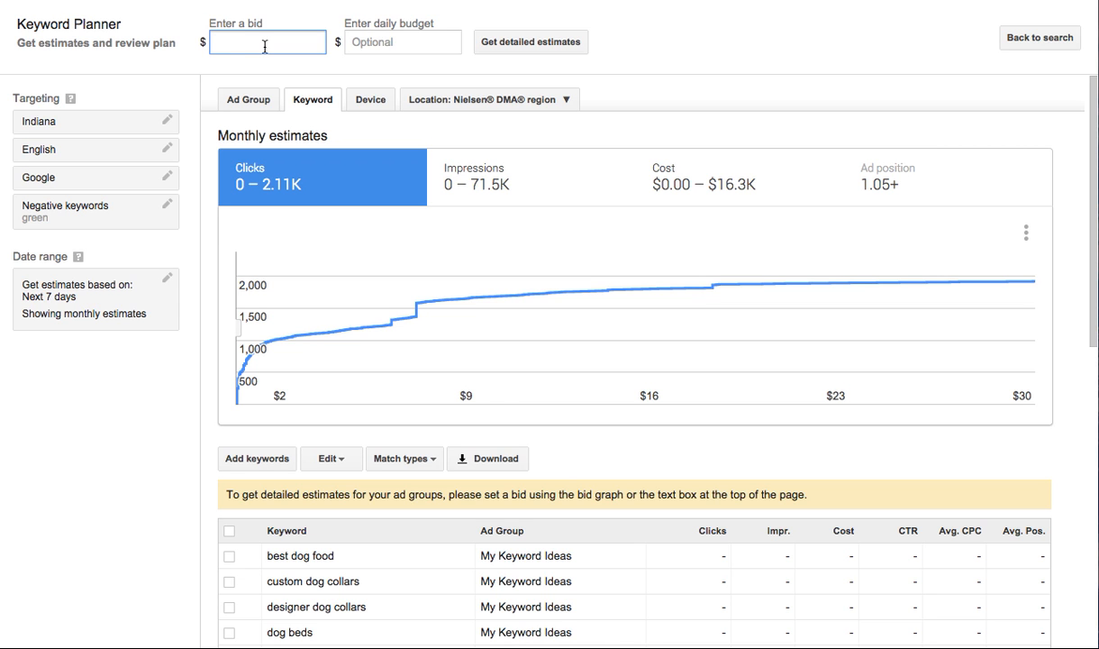
type("1000")
left_click_drag(244, 40, 210, 38)
left_click(252, 42)
left_click(368, 43)
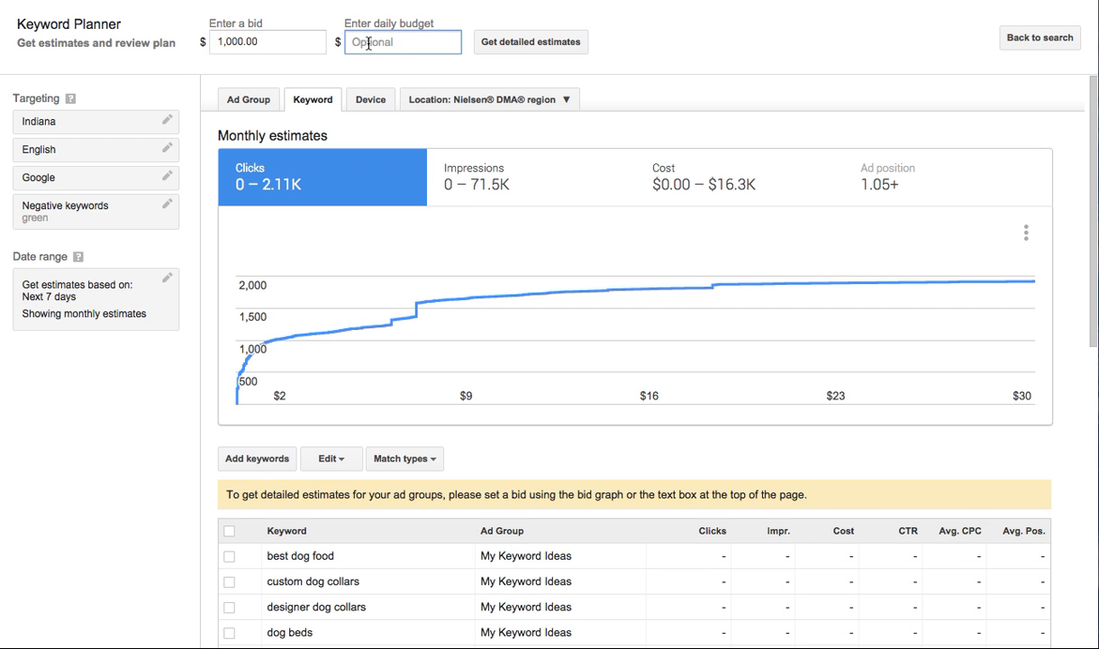
type("10,000,000")
left_click(659, 30)
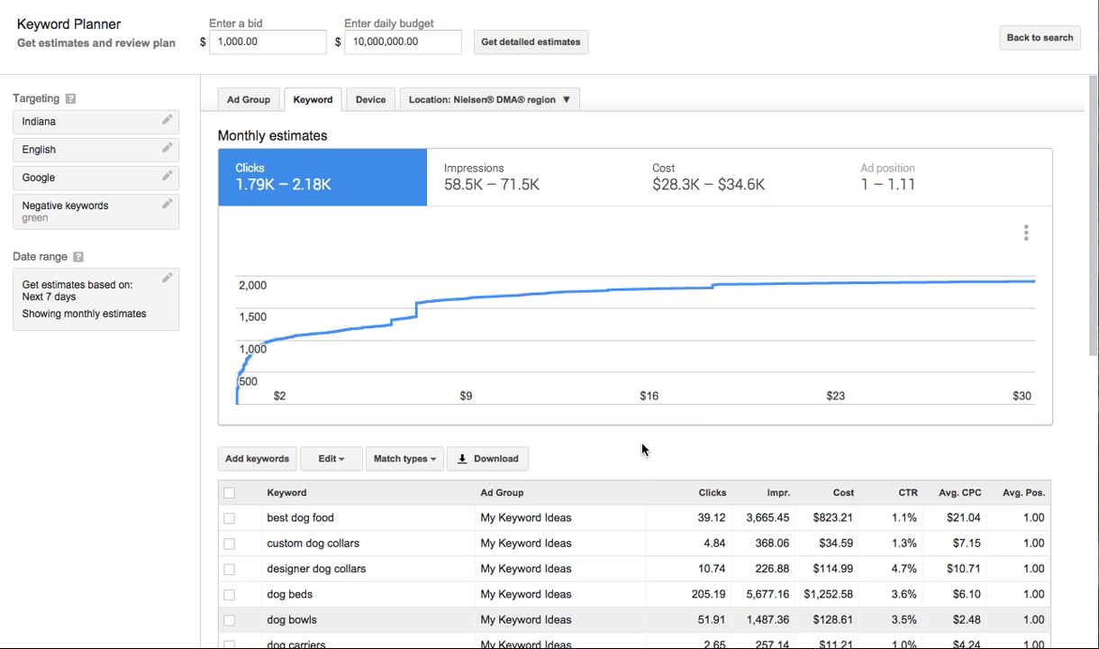
- Examine the detailed estimates per keyword, focusing on the impressions for best dog food
scroll(642, 447, "down", 4)
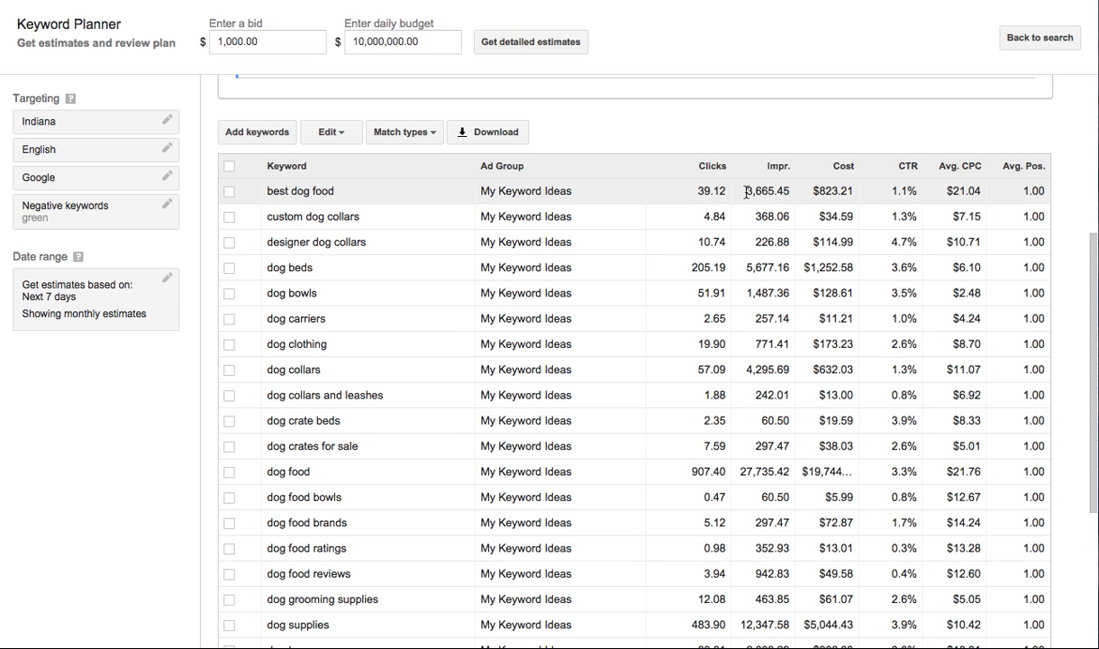
left_click_drag(744, 190, 785, 190)
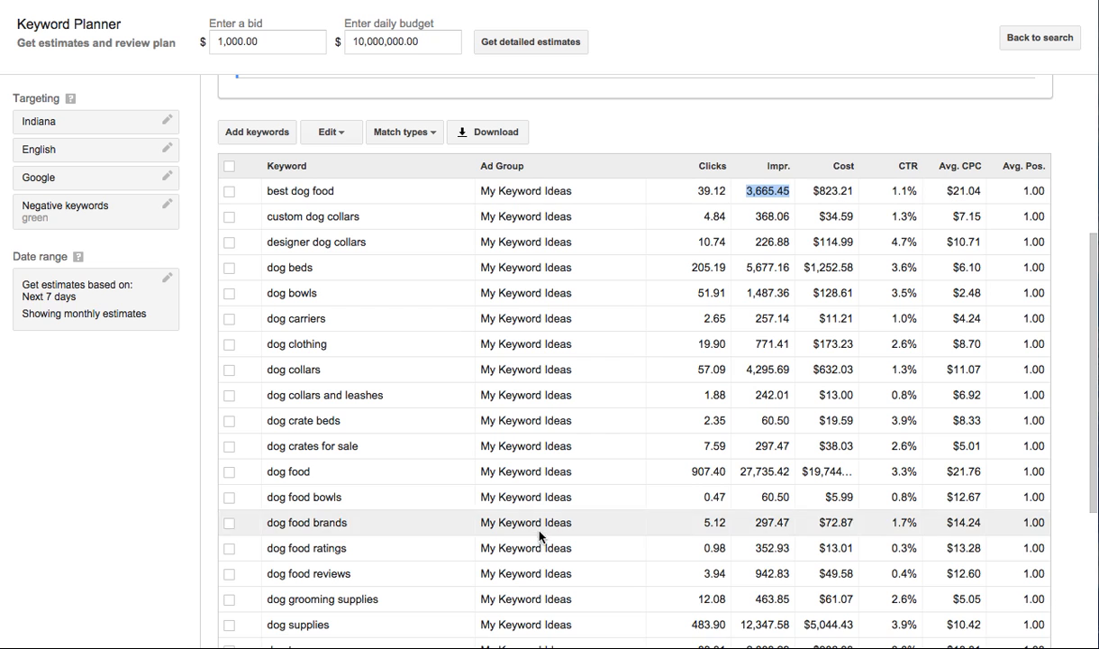
left_click(757, 642)
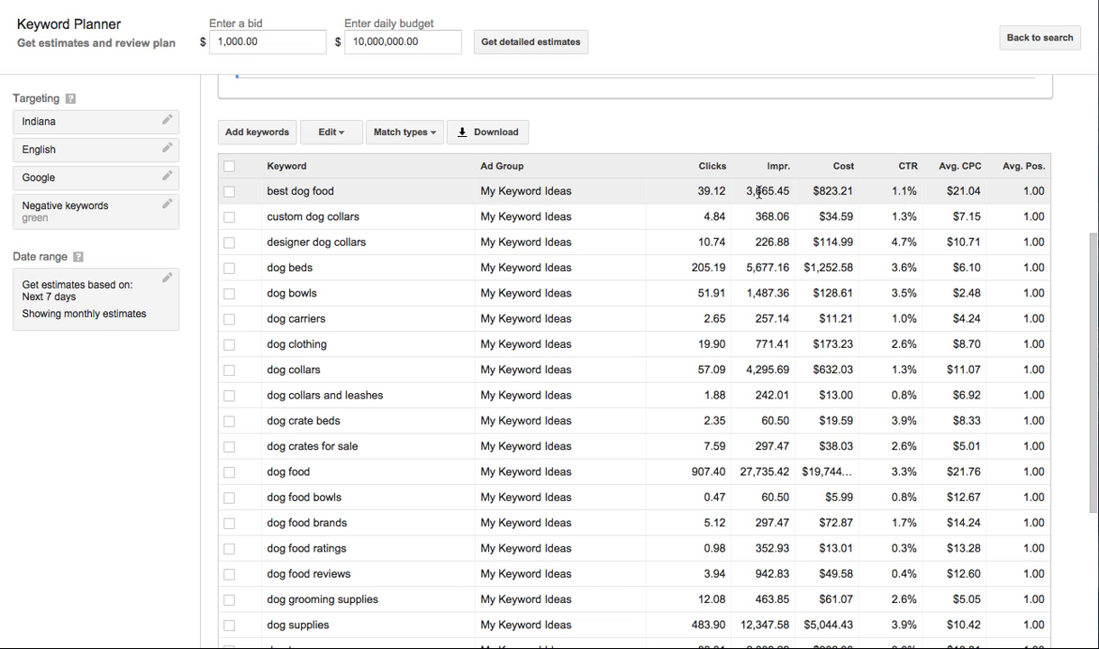
left_click_drag(747, 194, 788, 189)
left_click(717, 181)
left_click_drag(746, 191, 792, 190)
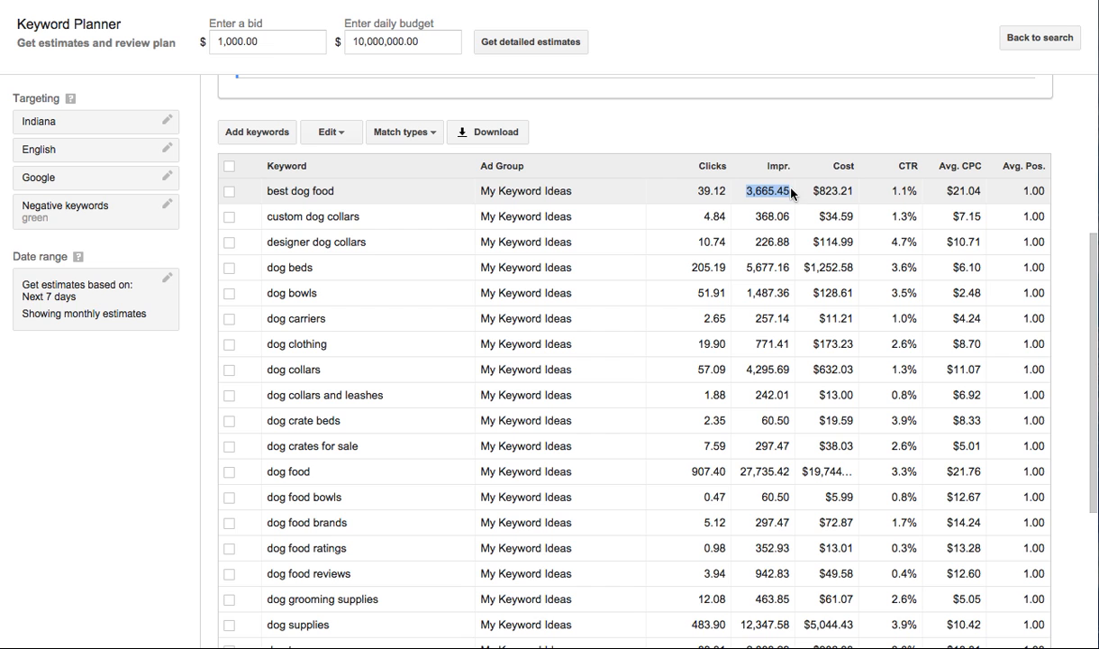
left_click(781, 190)
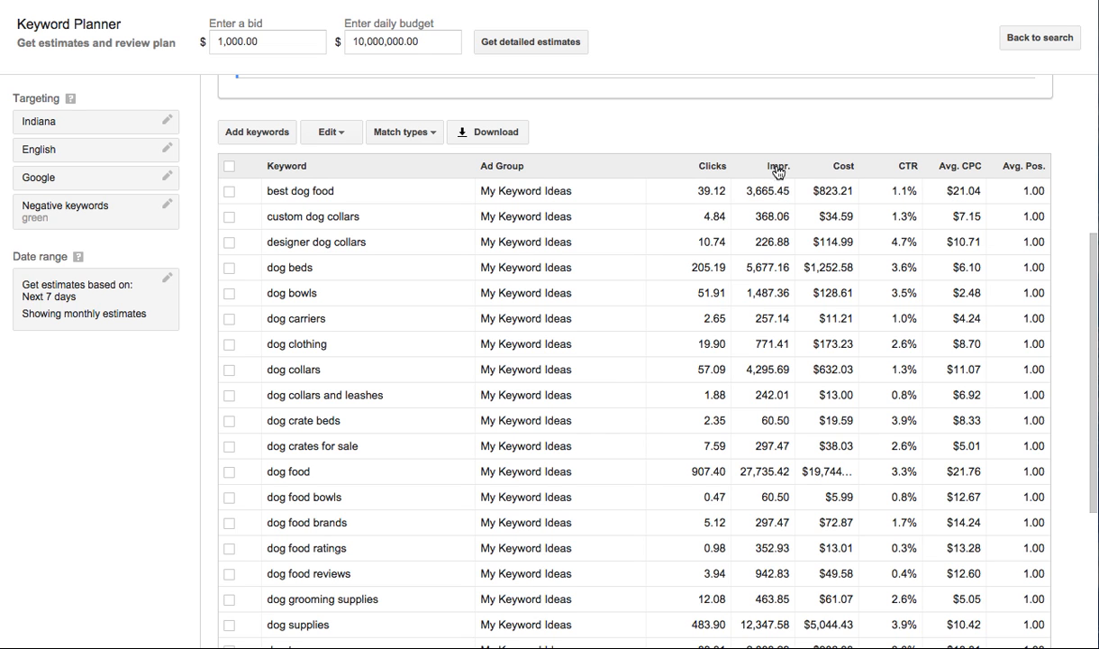
left_click_drag(745, 191, 789, 187)
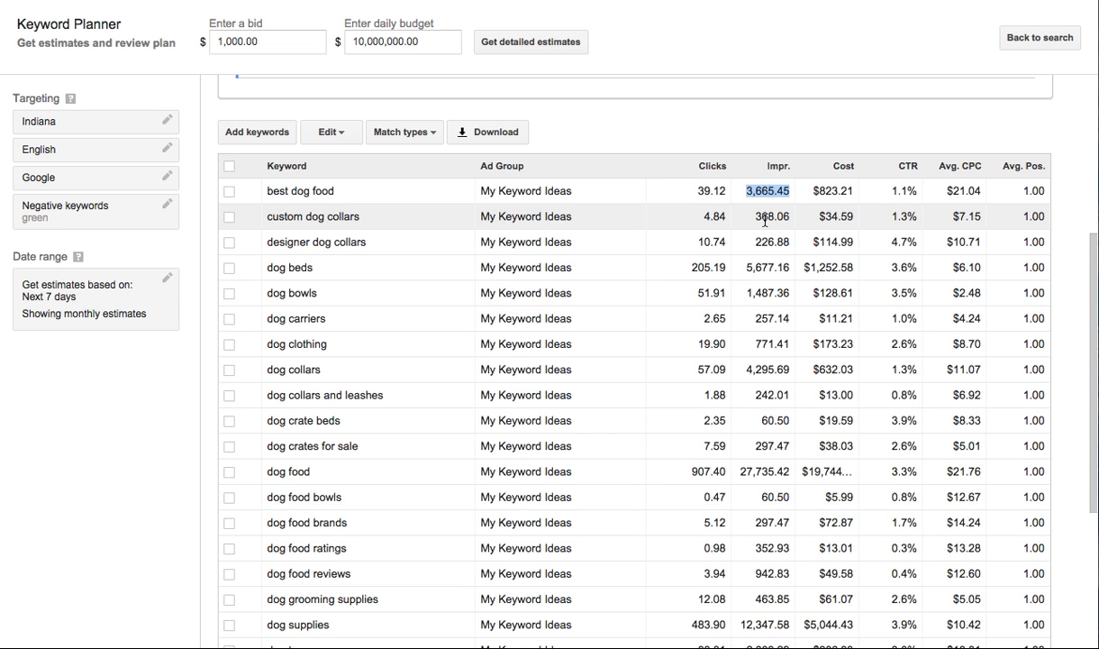
- Change the match type of all keywords in the plan to exact match
left_click(765, 220)
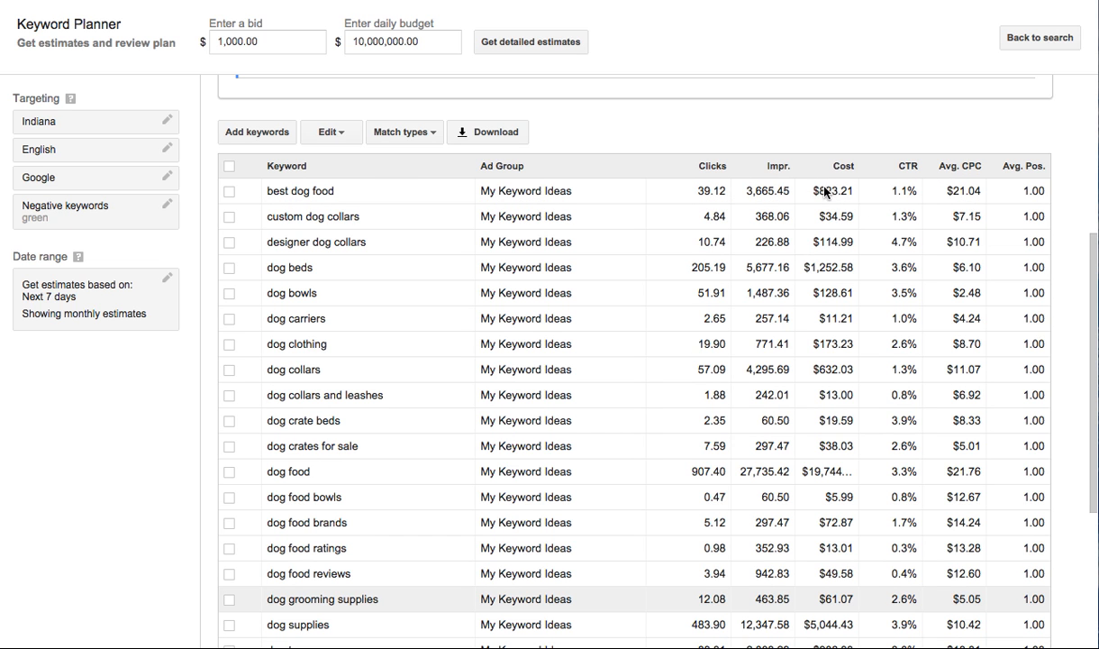
triple_click(963, 190)
scroll(631, 361, "up", 2)
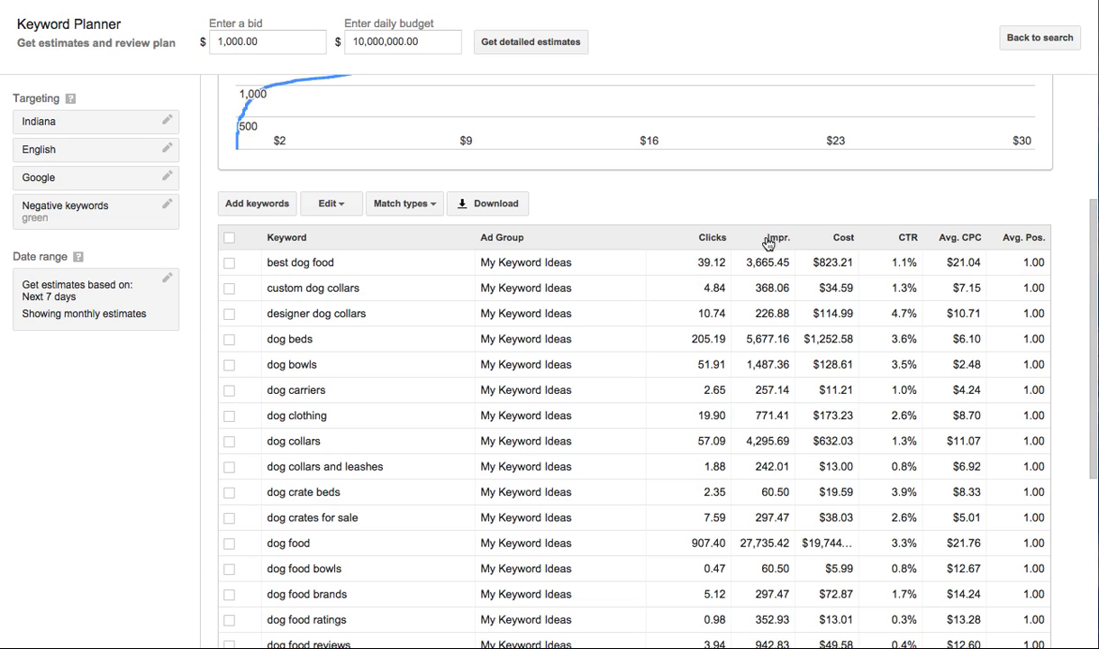
left_click(411, 205)
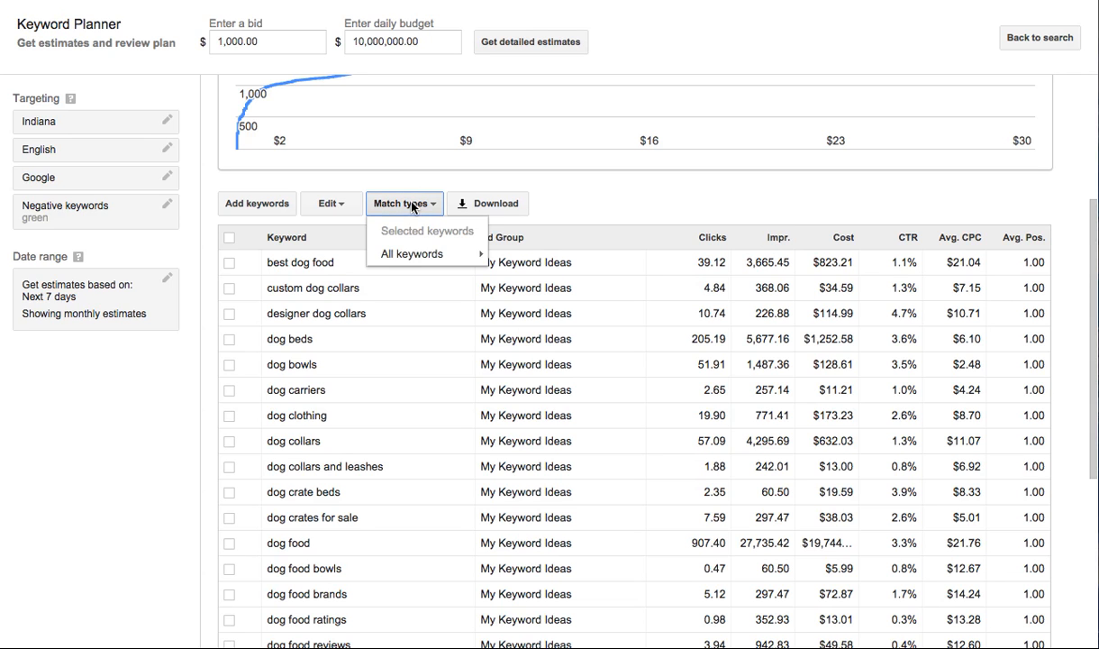
mouse_move(393, 251)
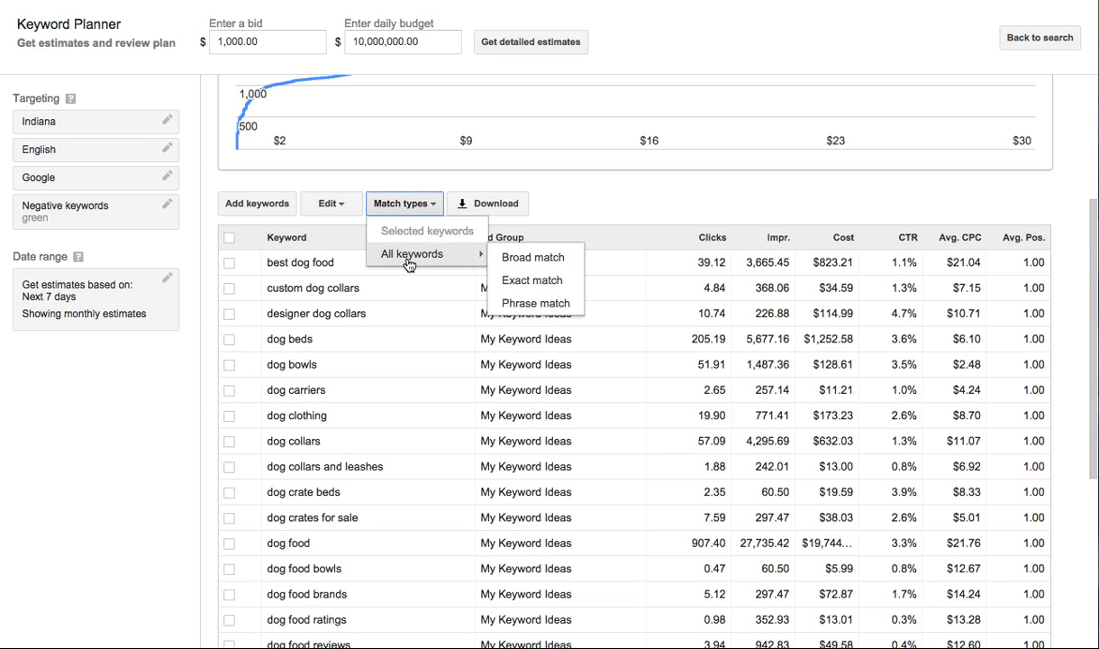
left_click(516, 283)
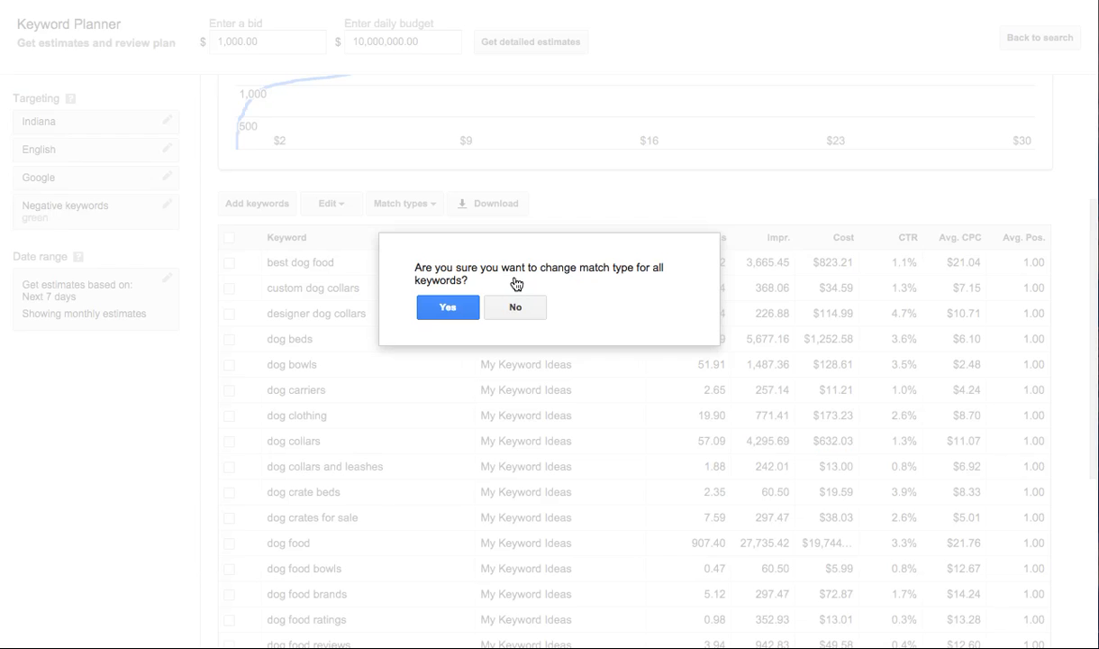
left_click(439, 290)
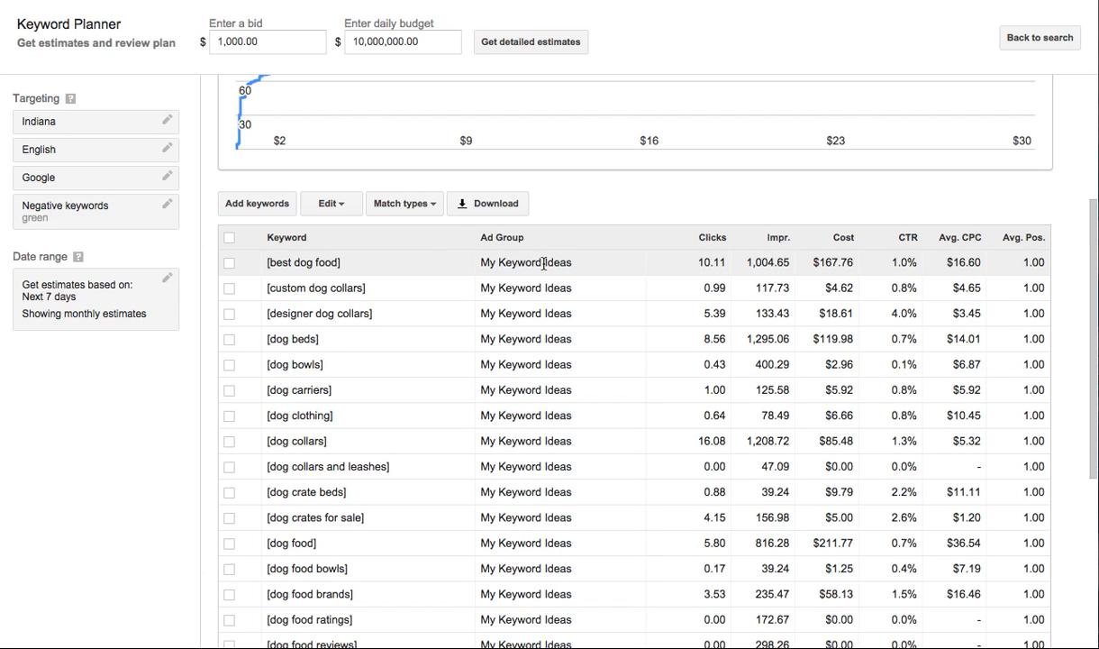
- Sort the exact-match keyword estimates by impressions, highest first, and review the list down to the total row
left_click(772, 241)
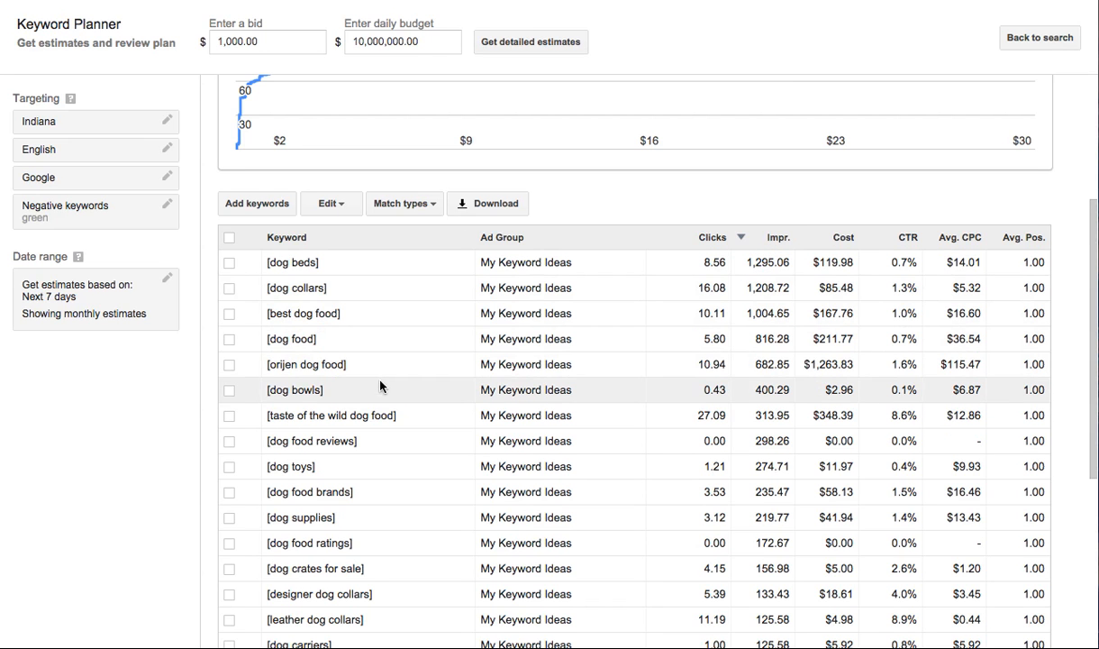
scroll(395, 385, "down", 3)
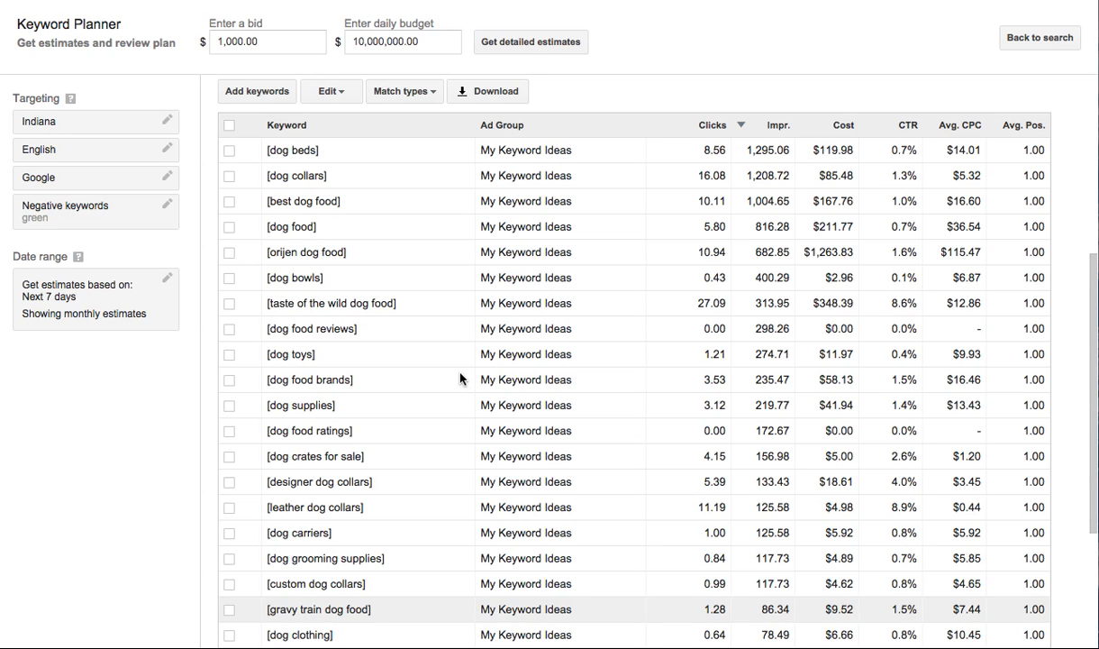
scroll(502, 420, "down", 1)
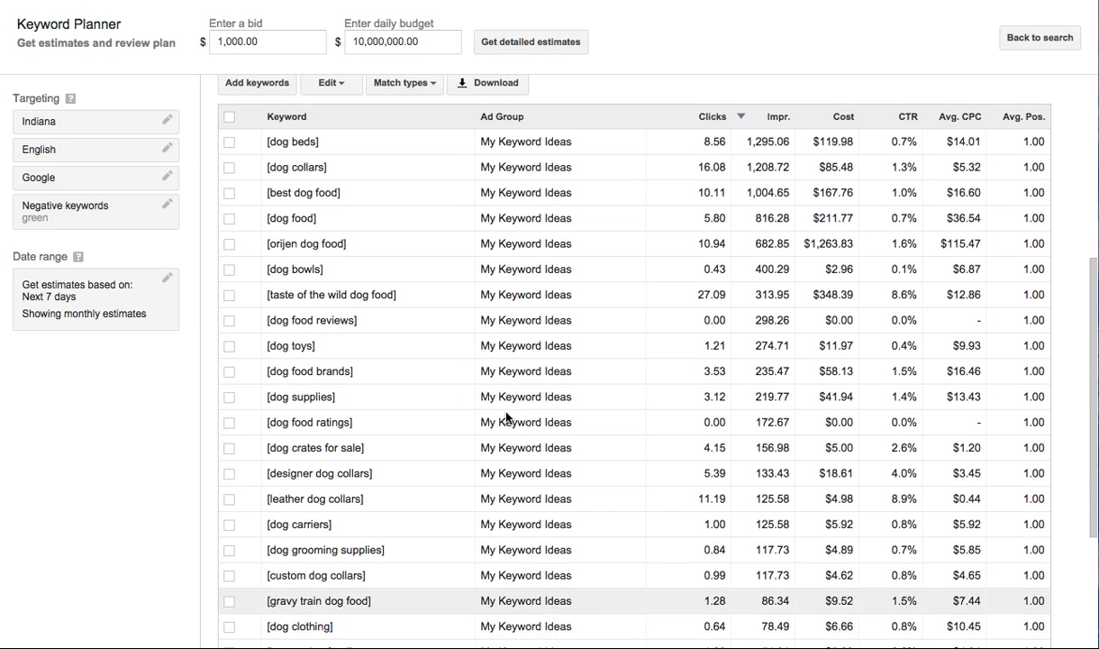
scroll(505, 420, "down", 5)
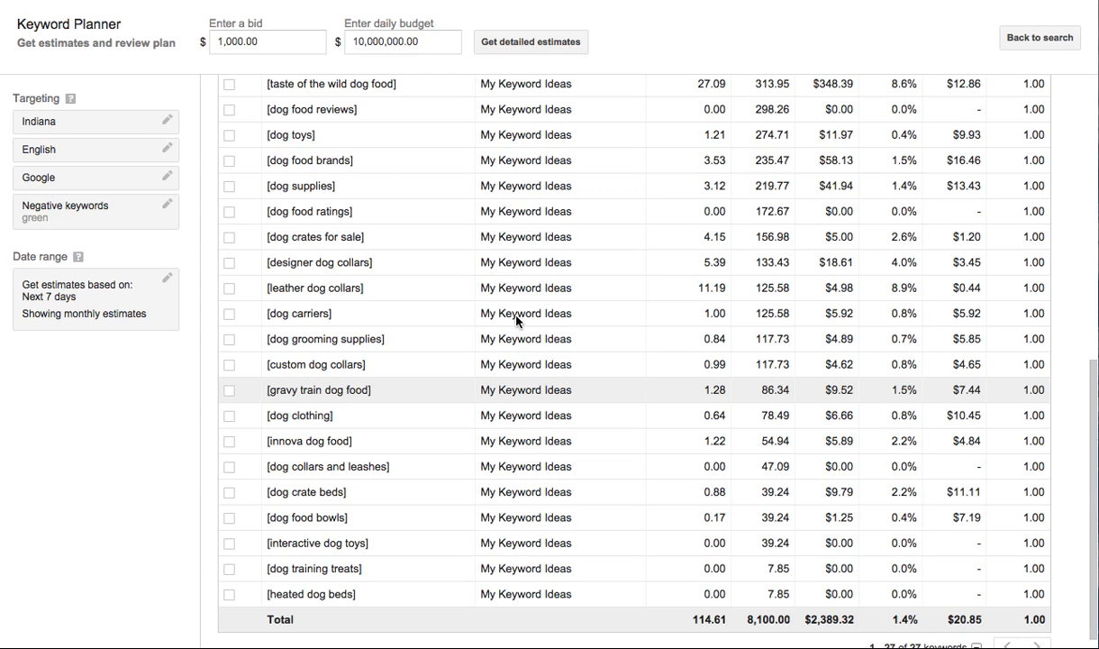
scroll(518, 316, "up", 4)
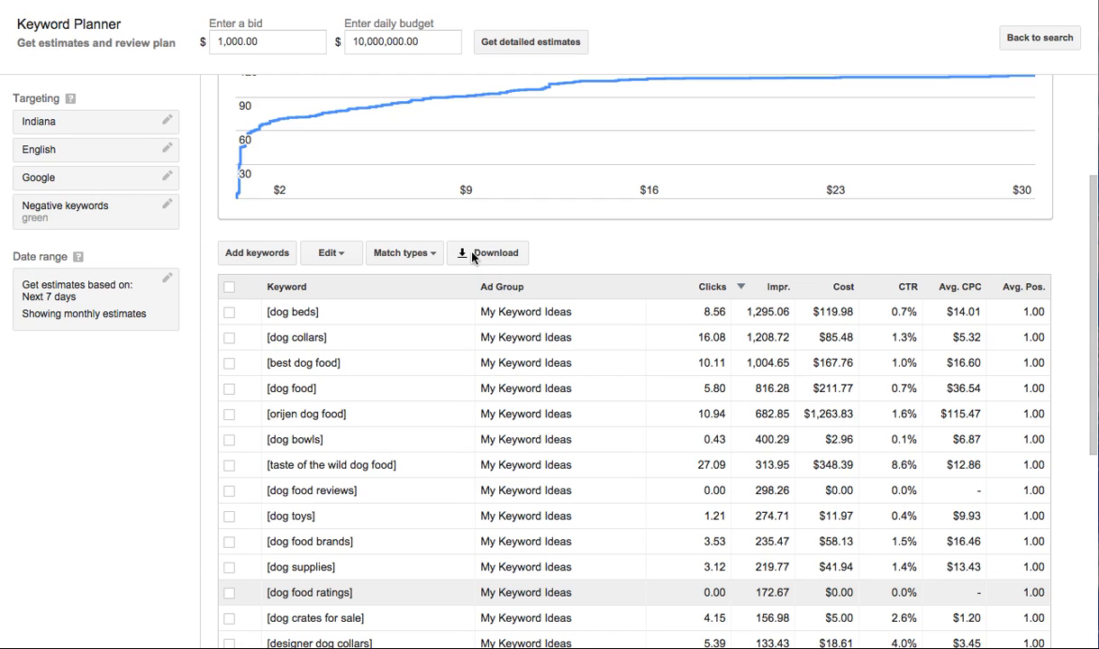
- Download the plan as an Excel CSV with historical statistics and traffic estimates, without segmenting by month, and save the file
left_click(497, 254)
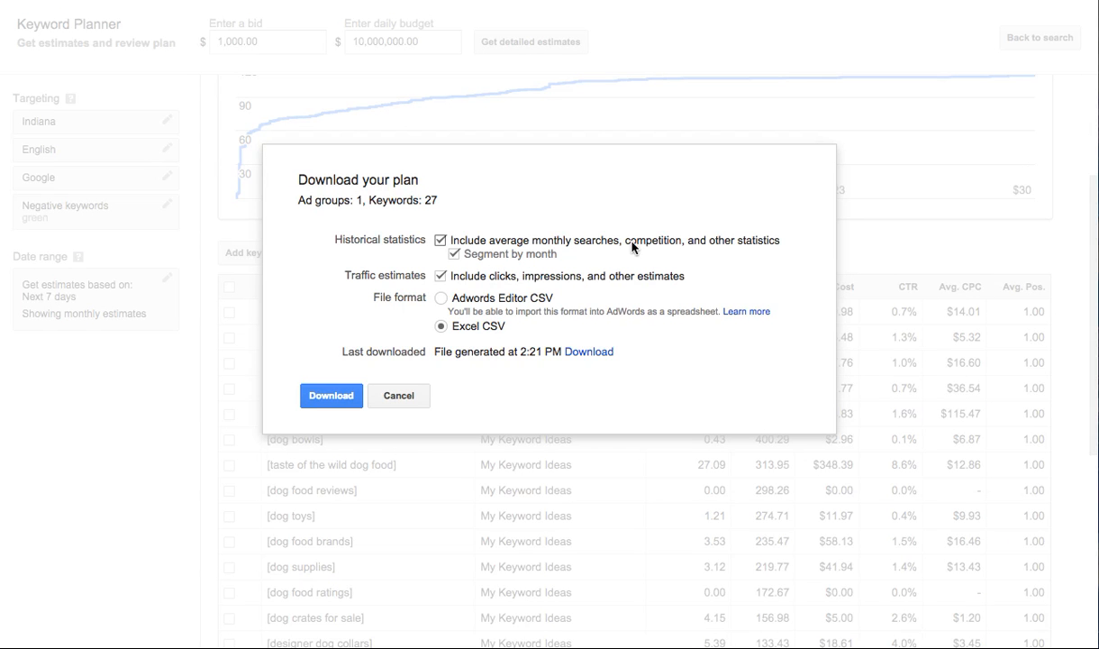
left_click(454, 255)
left_click(327, 400)
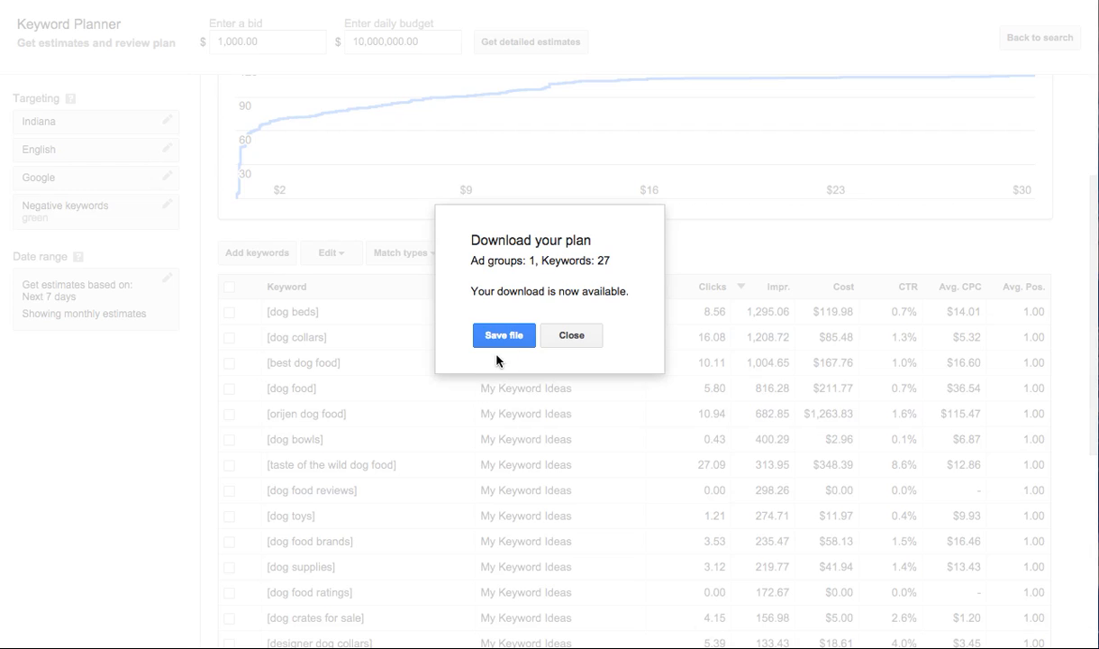
left_click(502, 336)
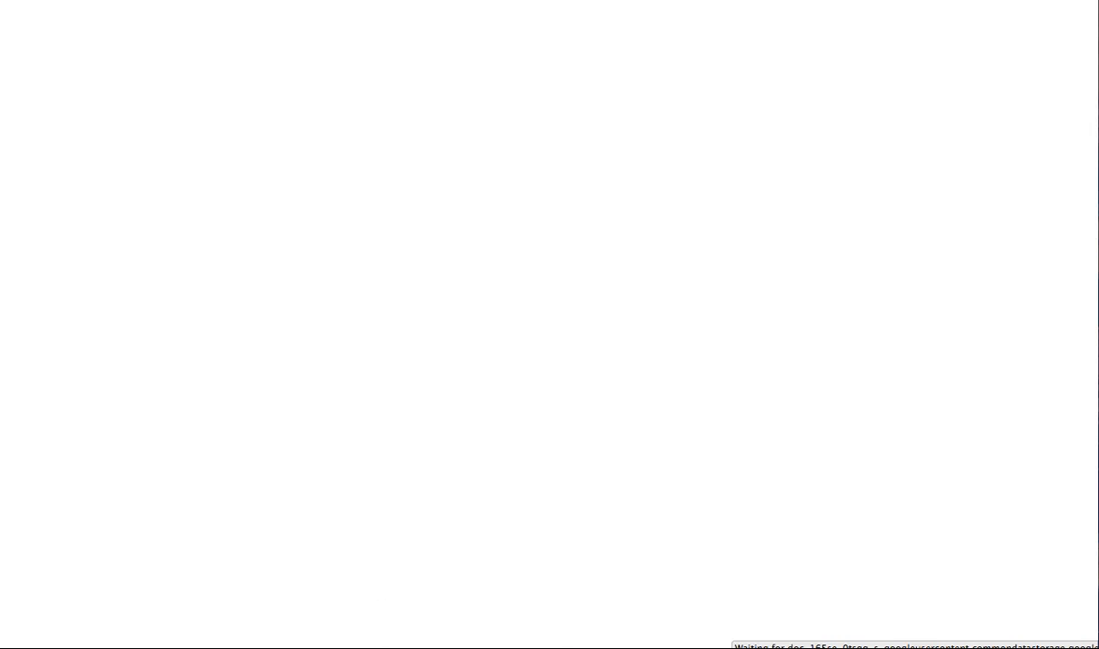